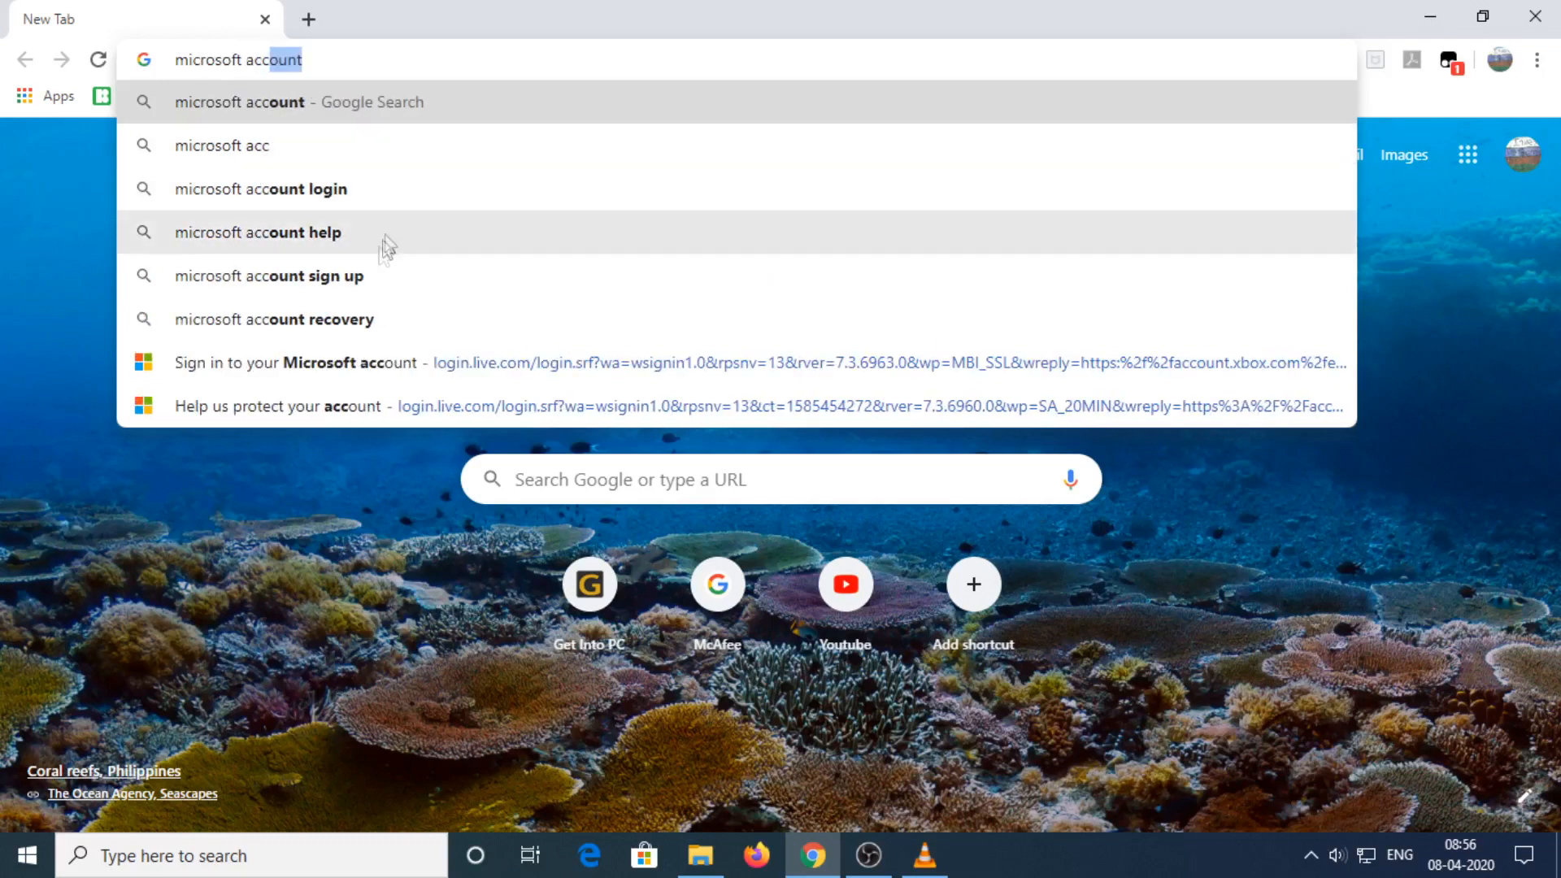
- Search Google for 'microsoft account sign up' and open the Microsoft account page
{"action": "left_click", "coordinate": [359, 283]}
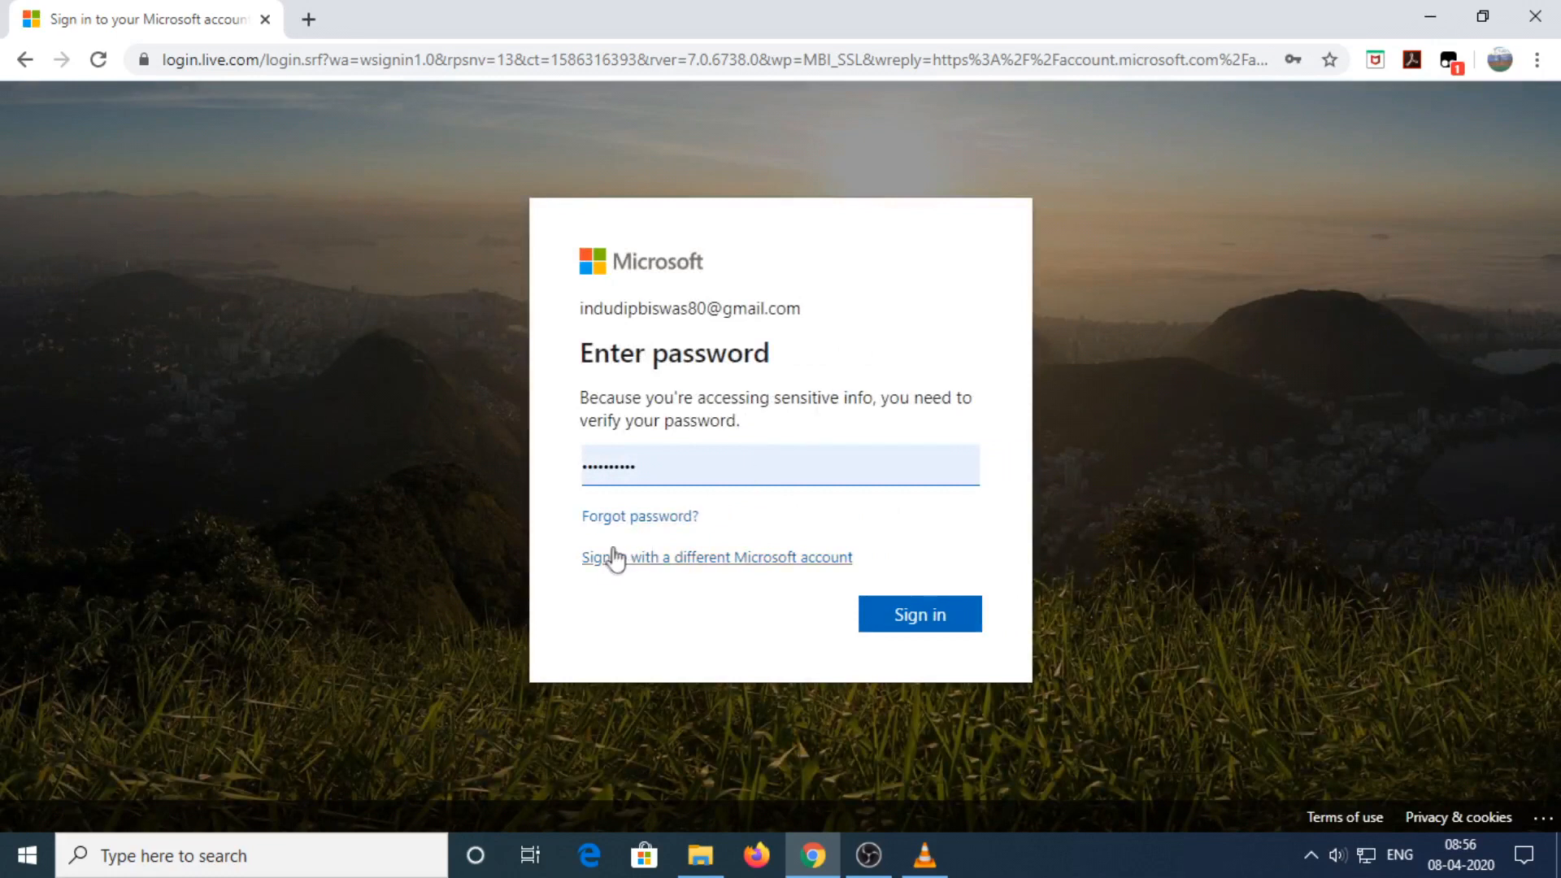
- Submit the password, then start a new Microsoft account using the new Gmail address
{"action": "key", "text": "Return"}
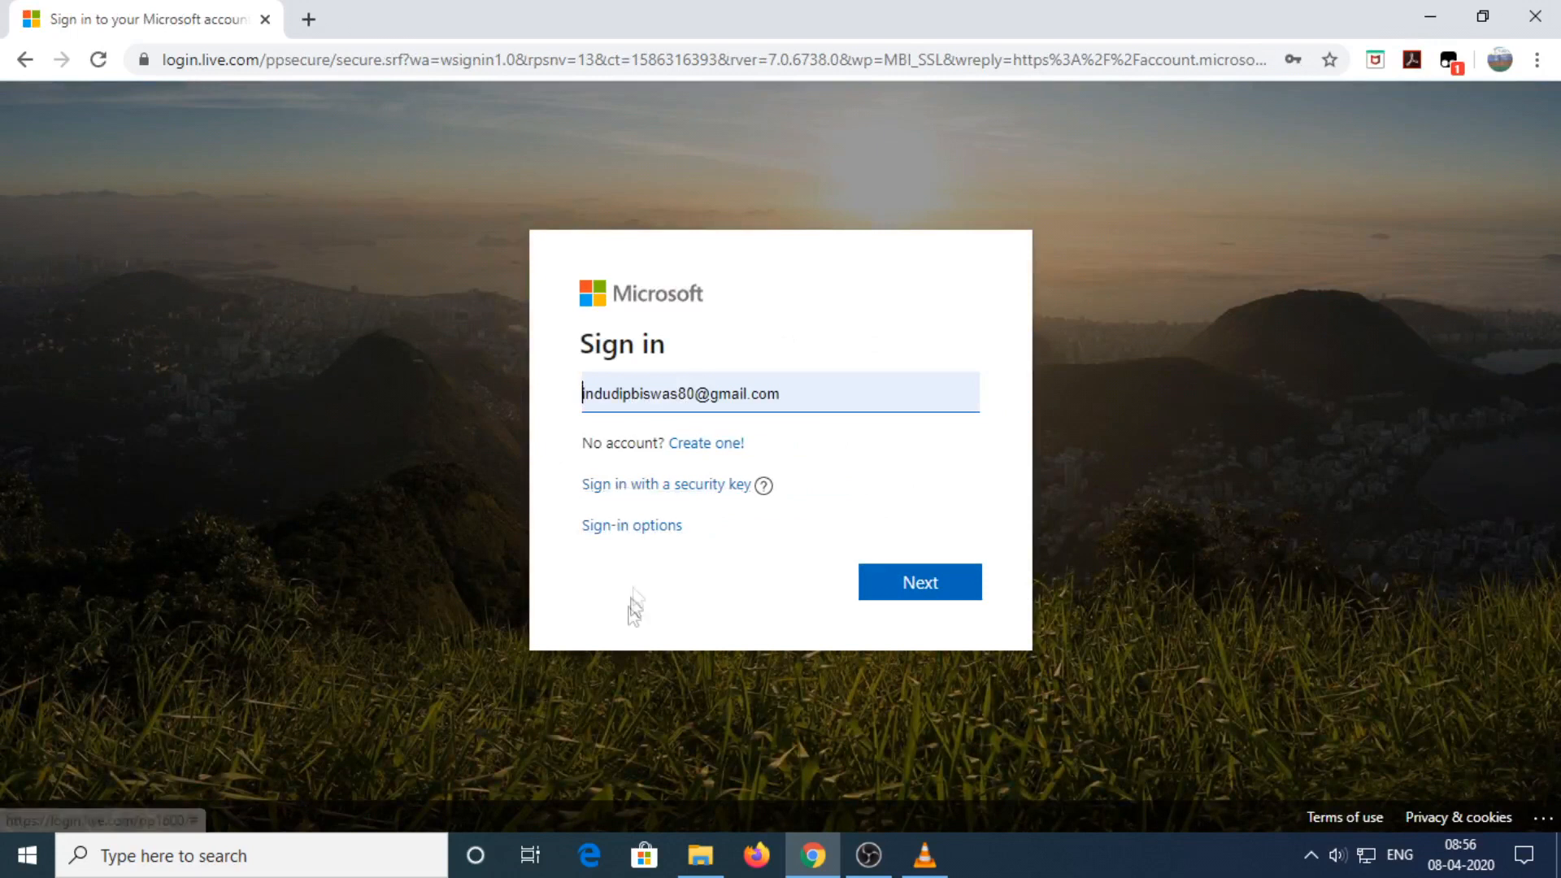
{"action": "left_click", "coordinate": [704, 444]}
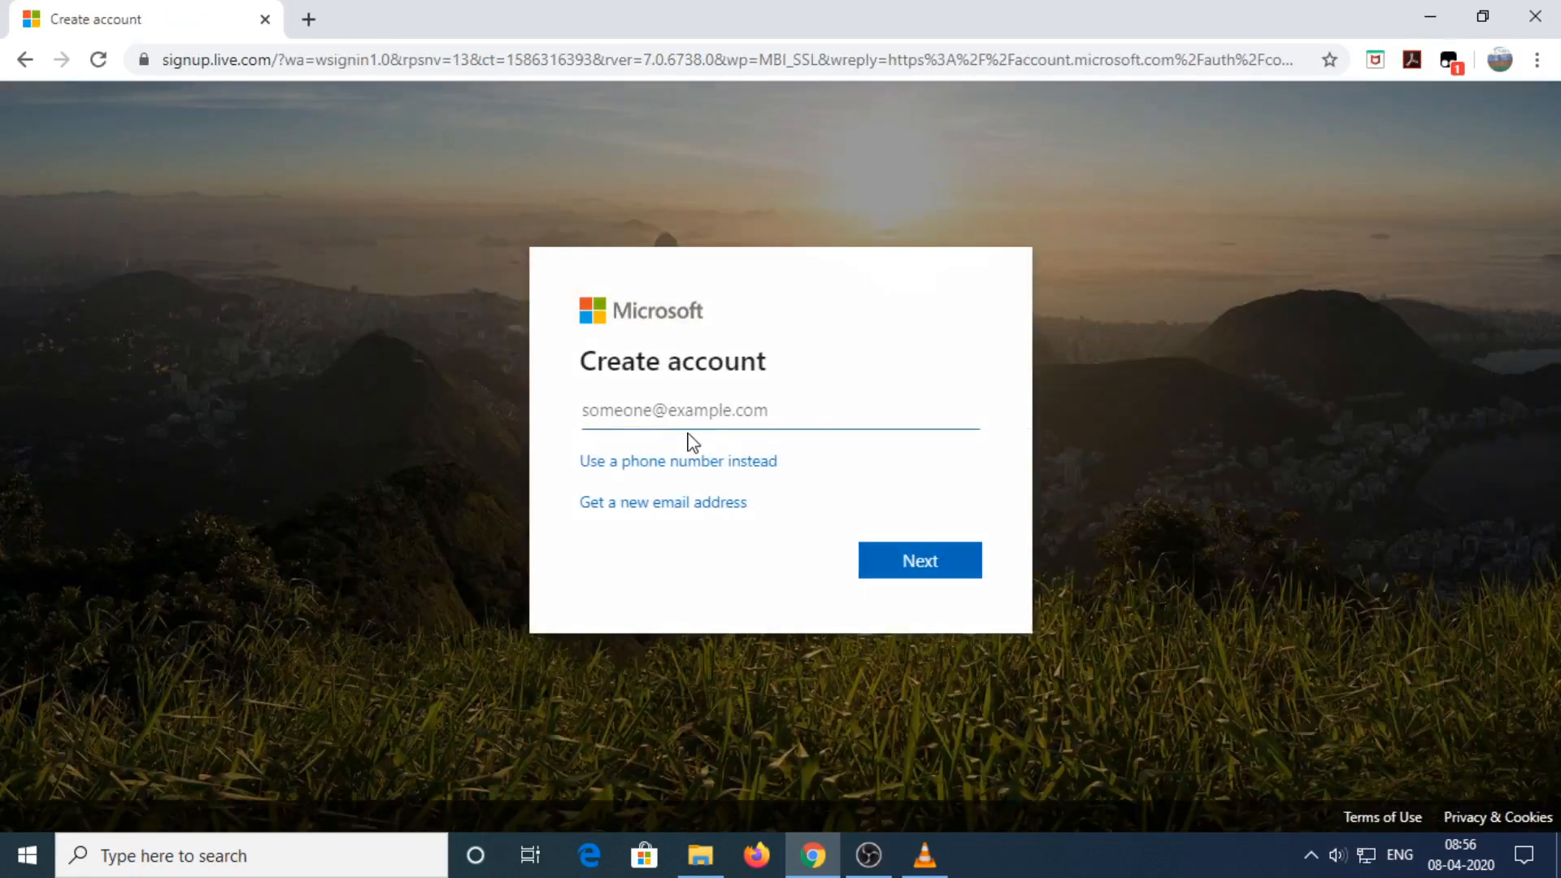
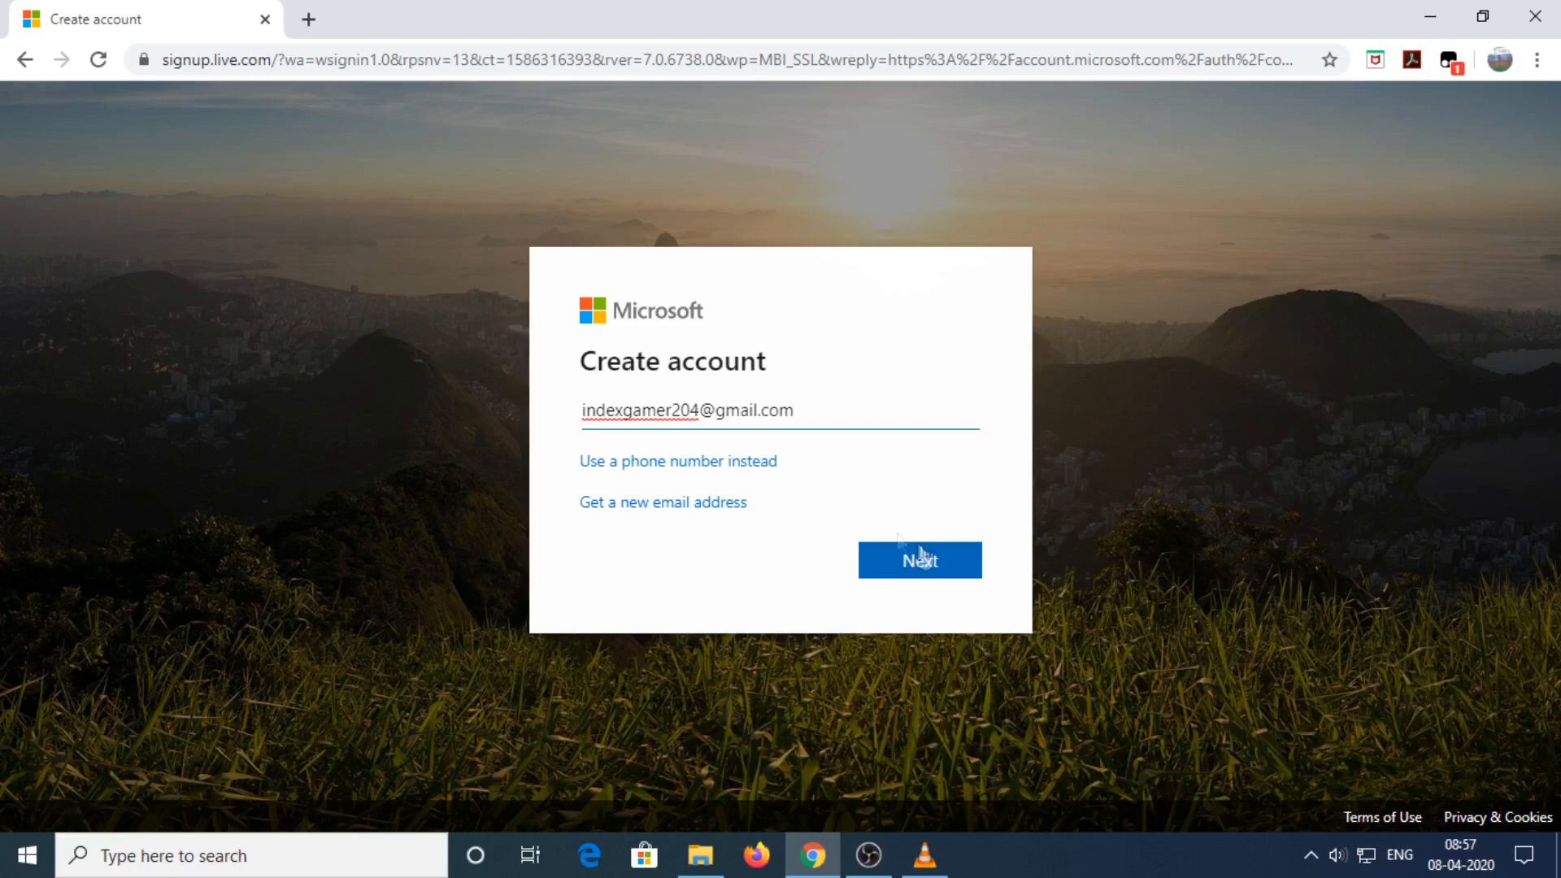
{"action": "left_click", "coordinate": [915, 564]}
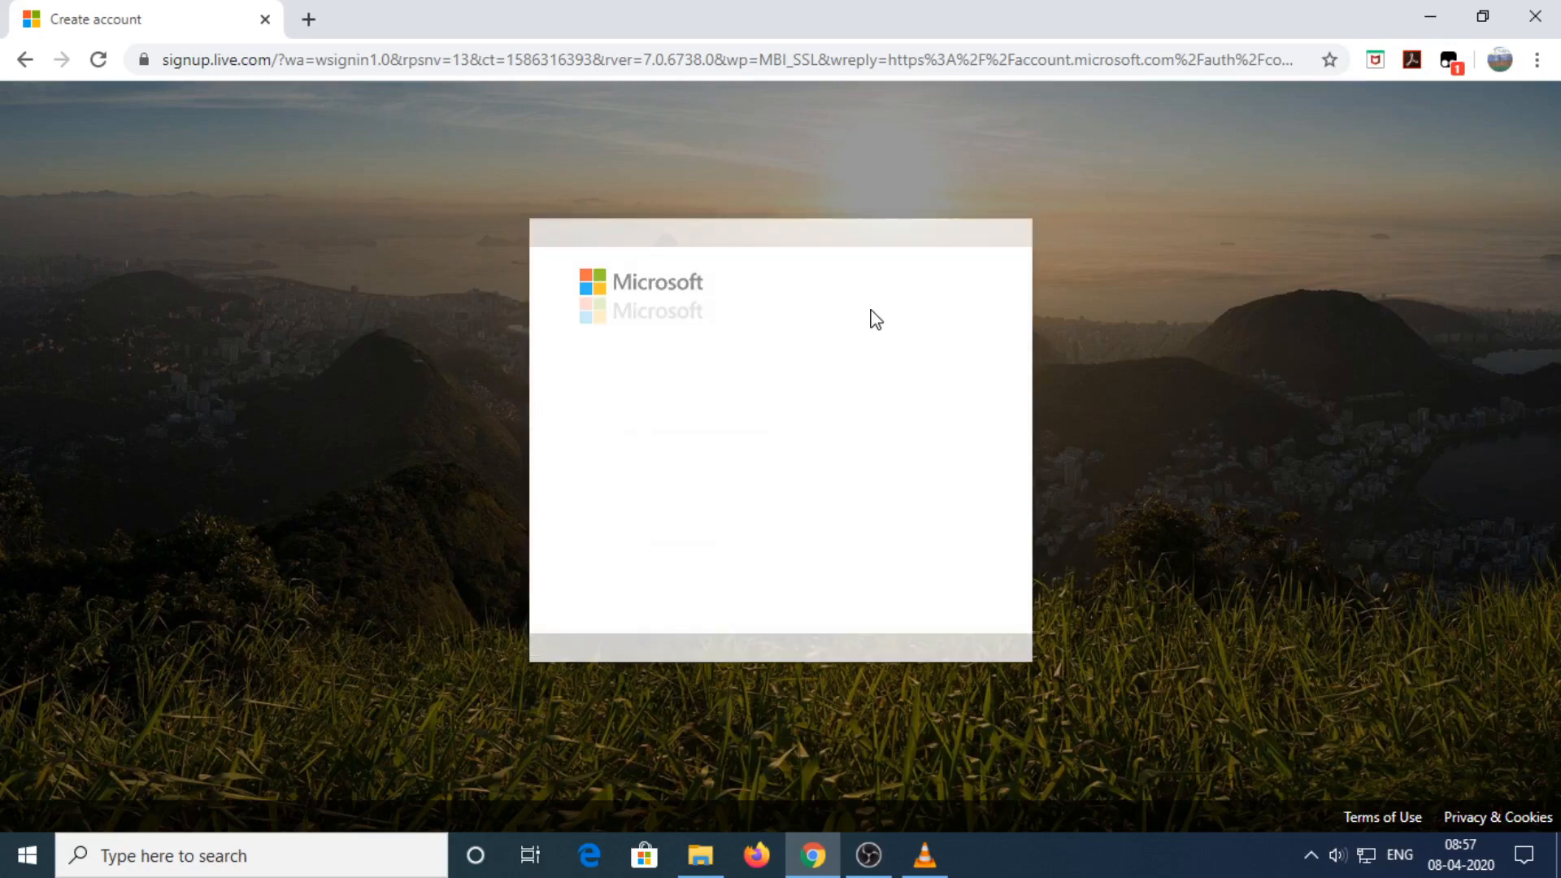
- Enter an account password, correct it after the rules error, and let Chrome save it
{"action": "type", "text": "••"}
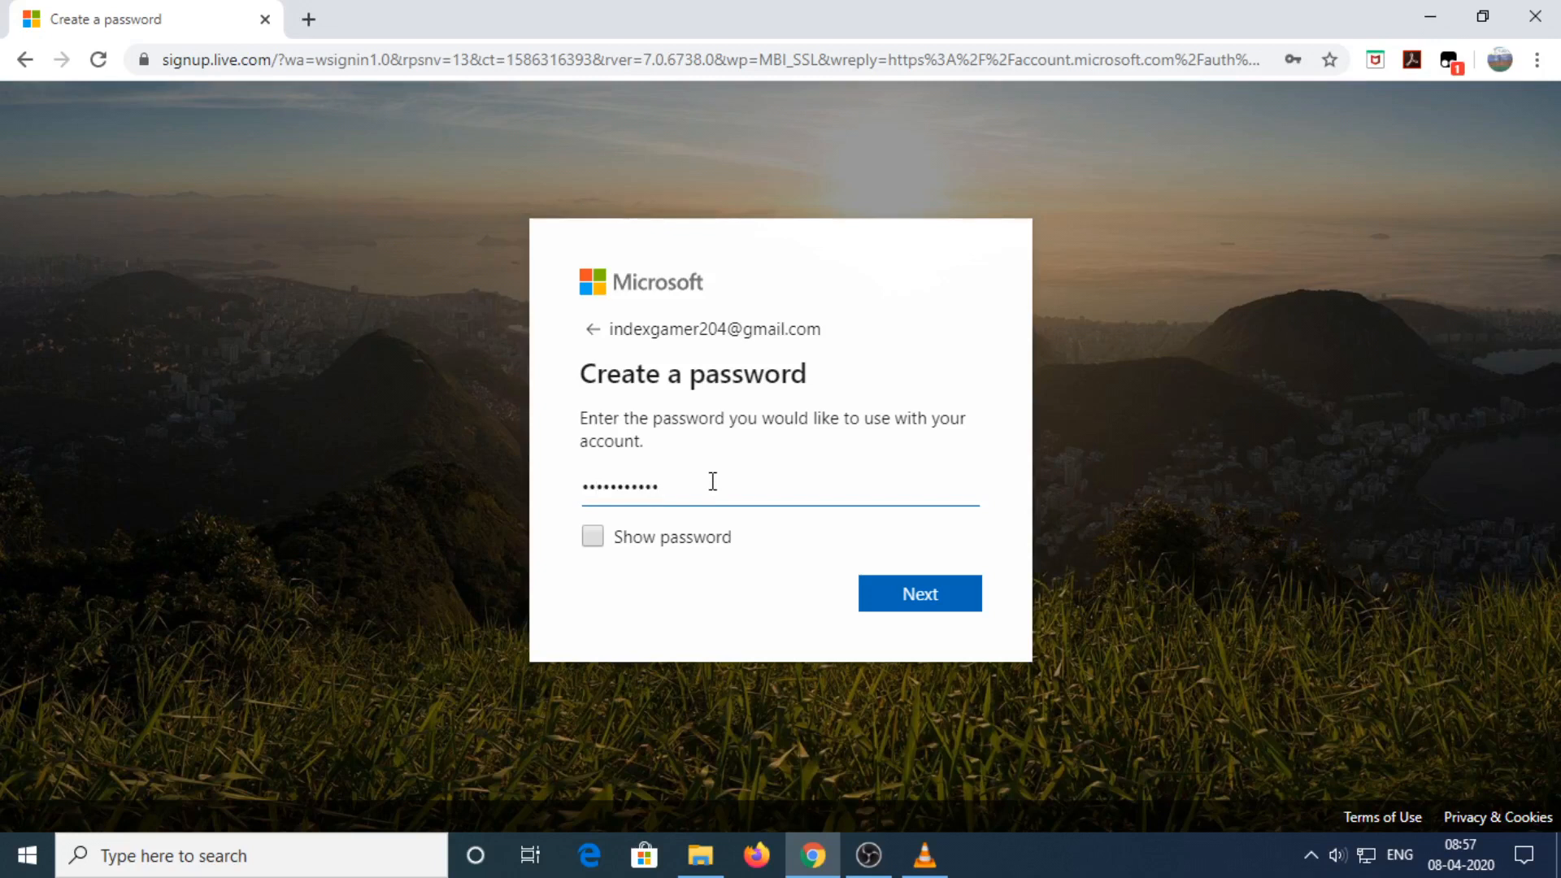
{"action": "left_click", "coordinate": [876, 596]}
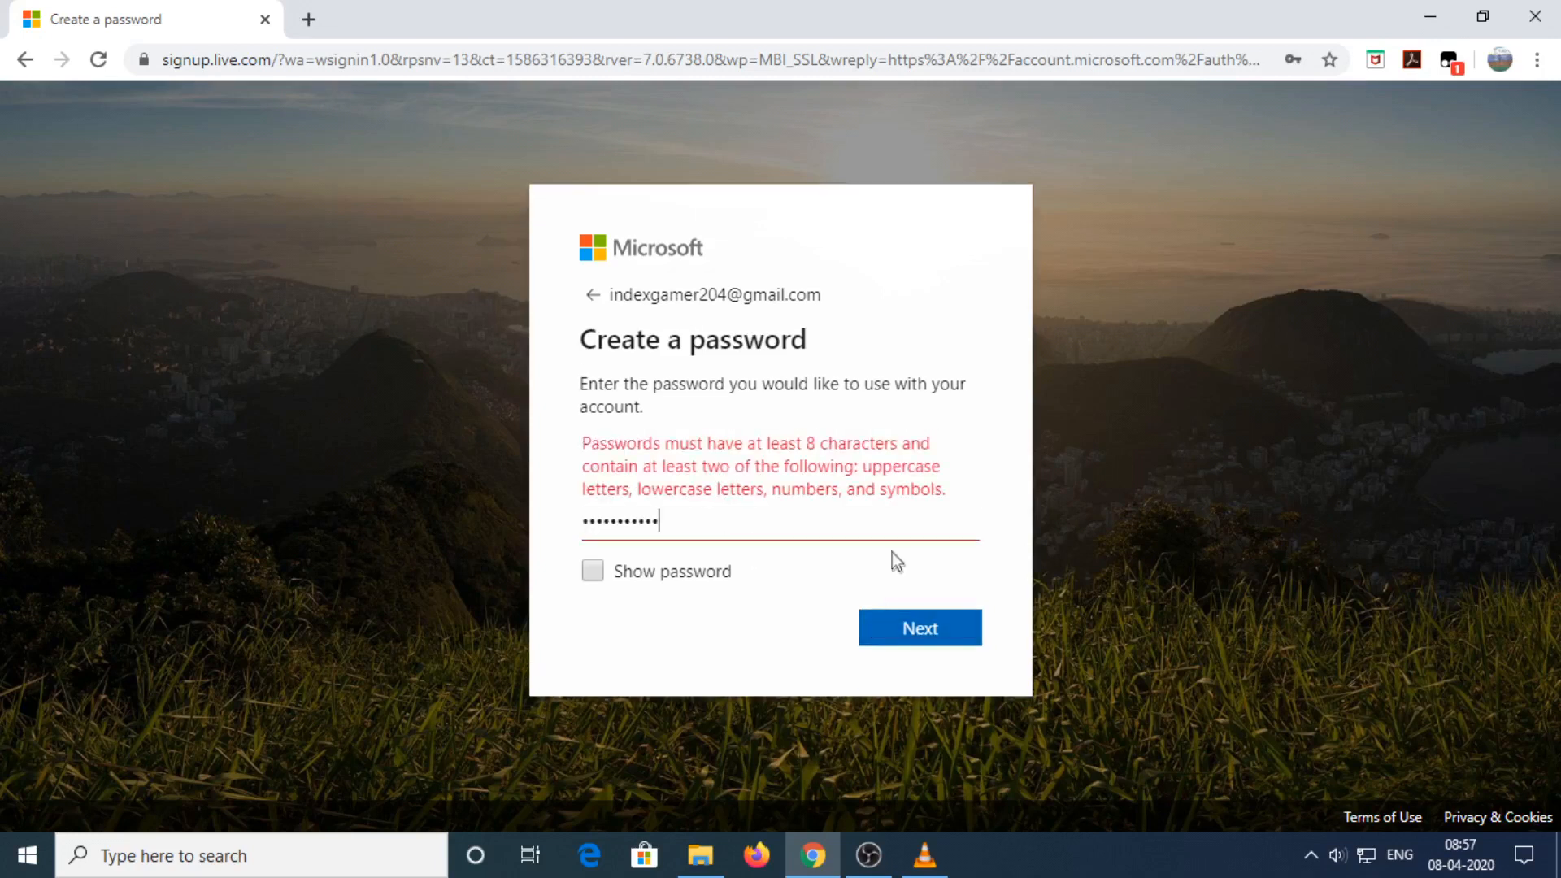
{"action": "left_click", "coordinate": [821, 522]}
{"action": "type", "text": "•"}
{"action": "left_click", "coordinate": [908, 596]}
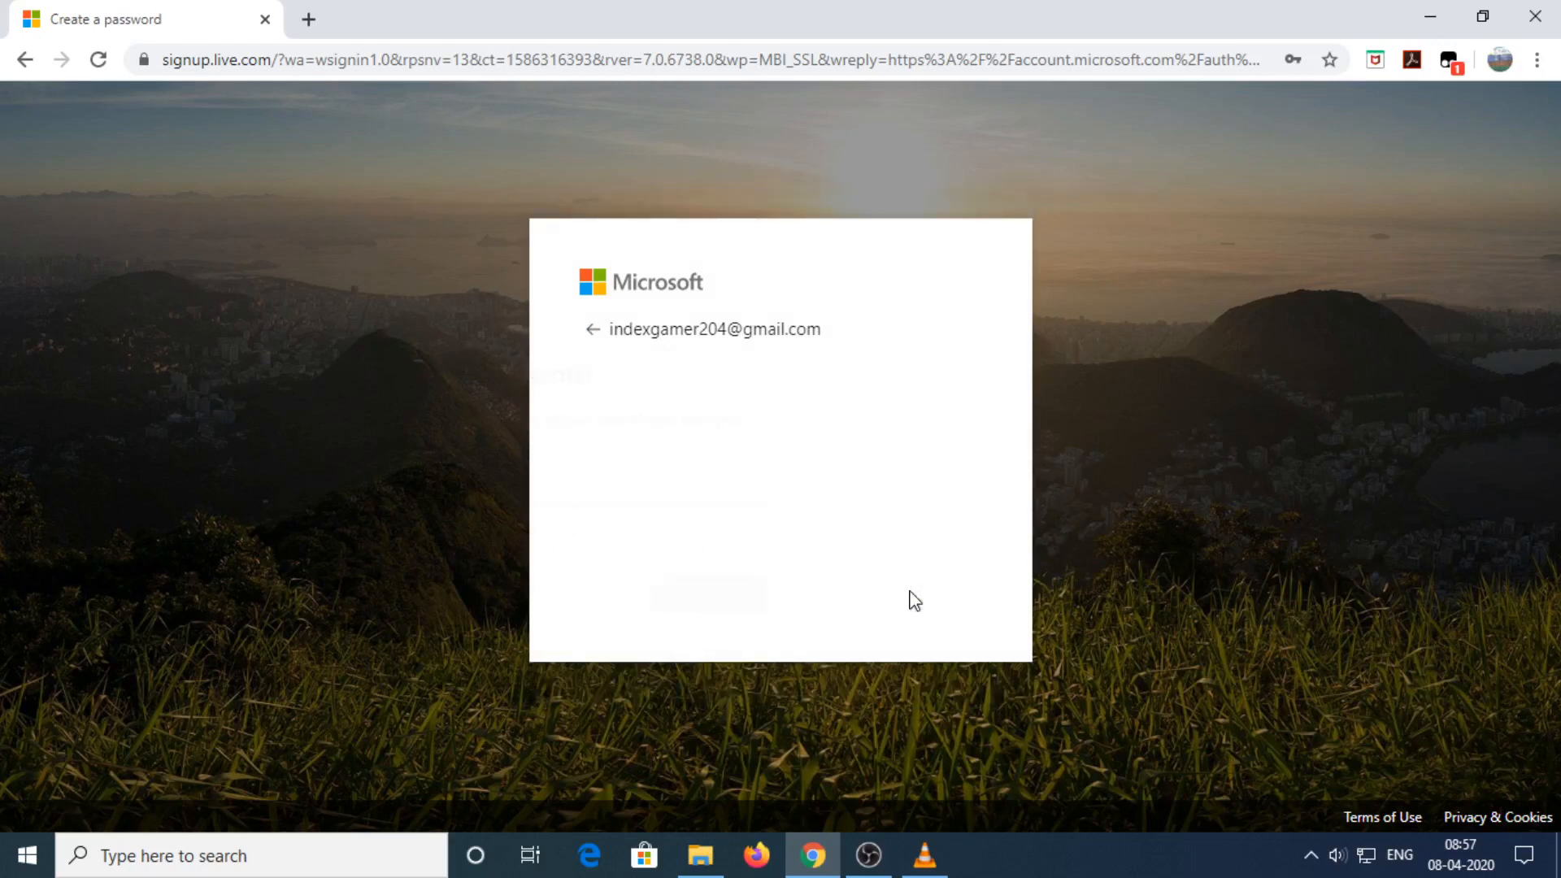
{"action": "left_click", "coordinate": [1199, 428]}
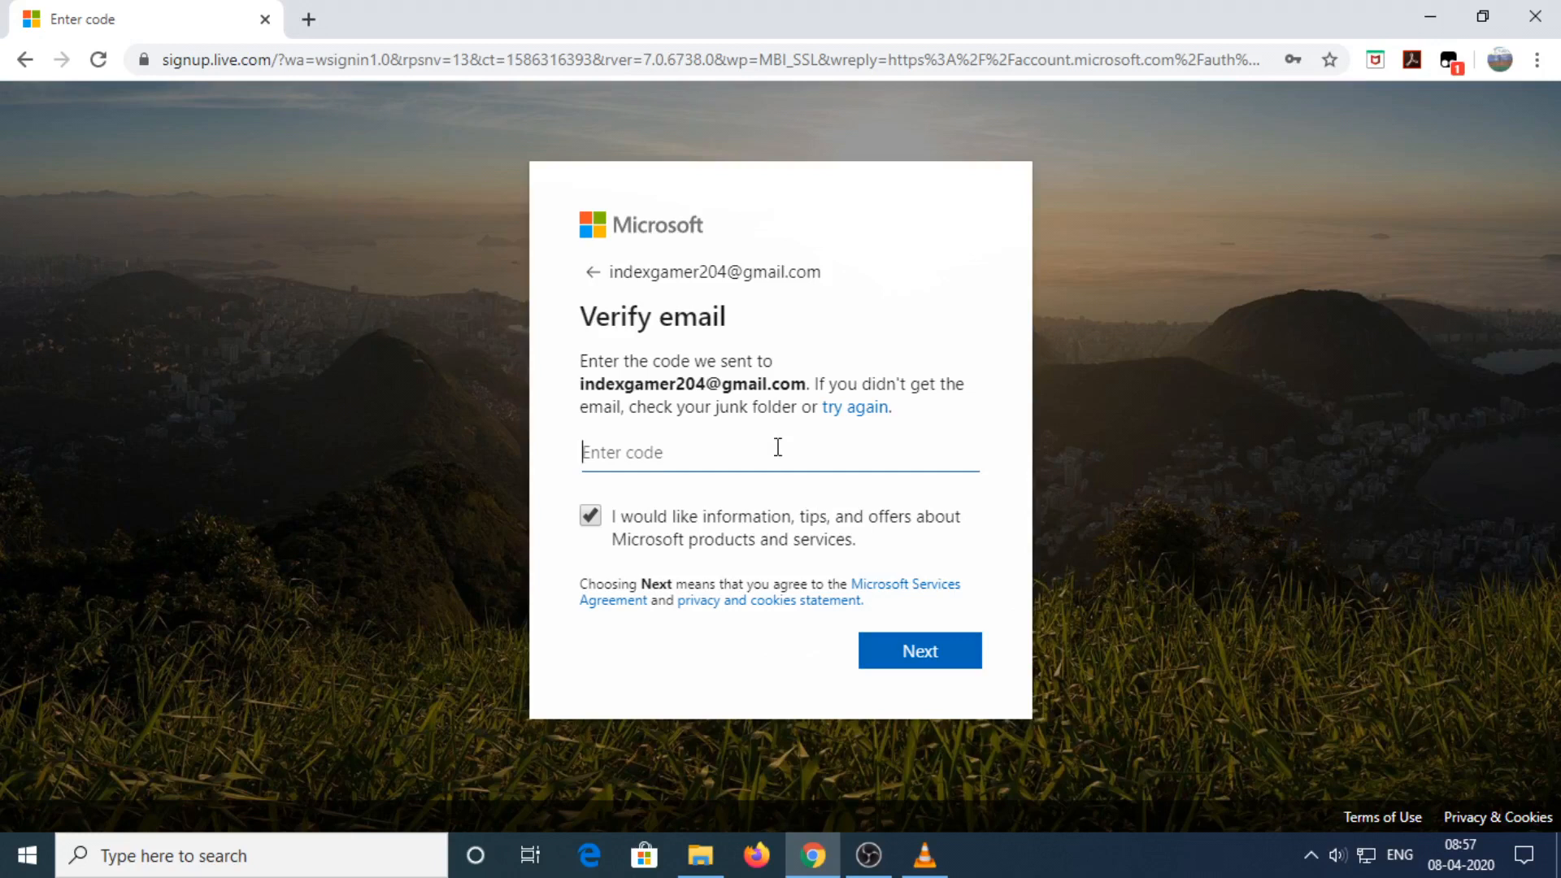
- Open Gmail in a new tab and switch to the newly created Gmail account
{"action": "left_click", "coordinate": [309, 18]}
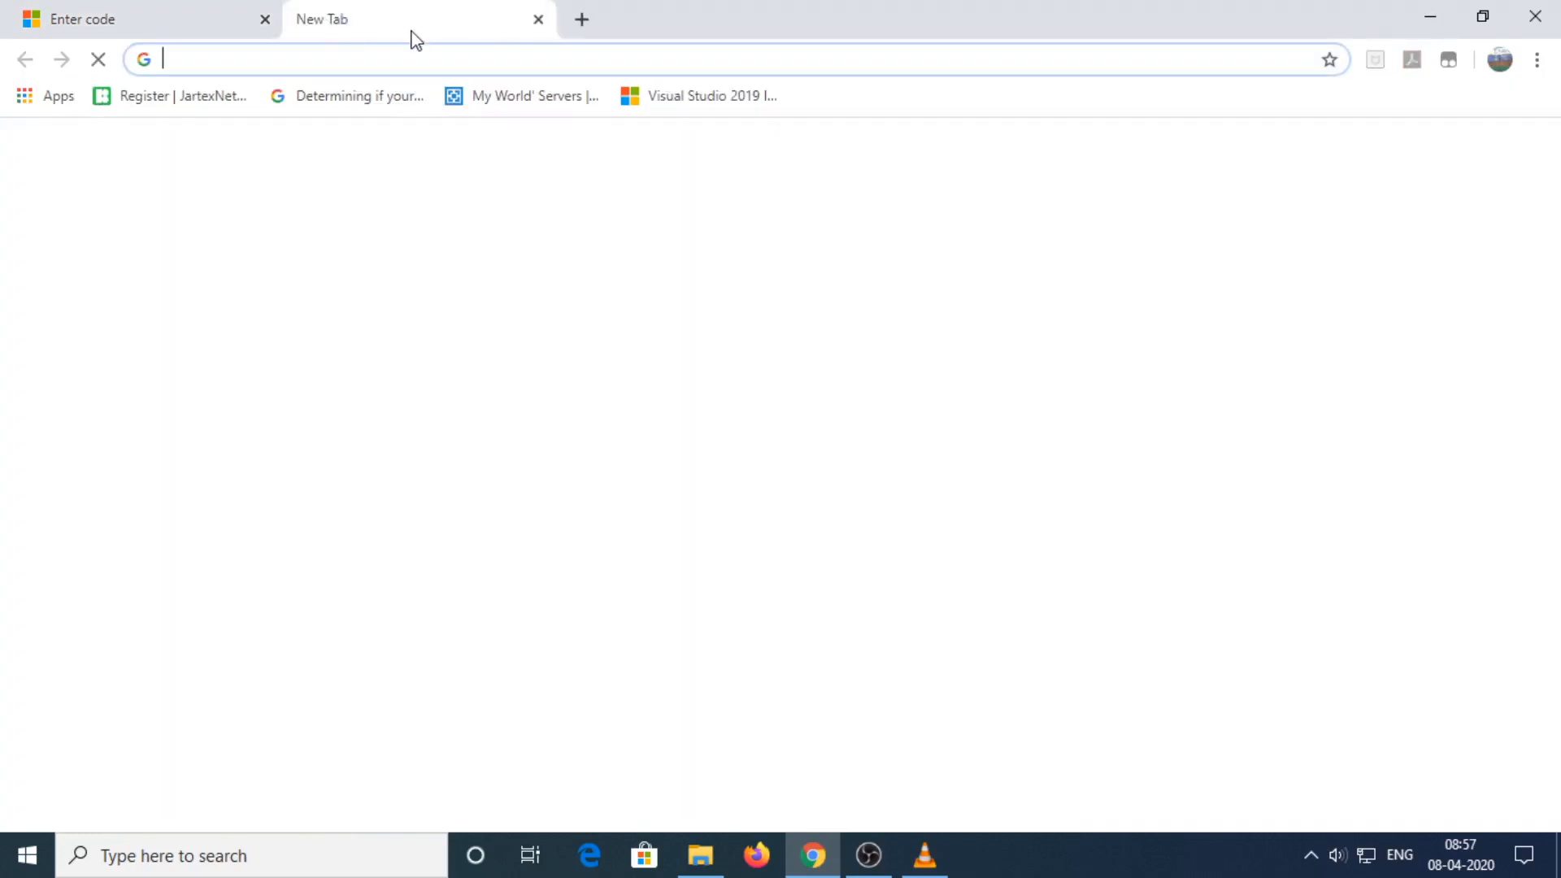
{"action": "type", "text": "gmail"}
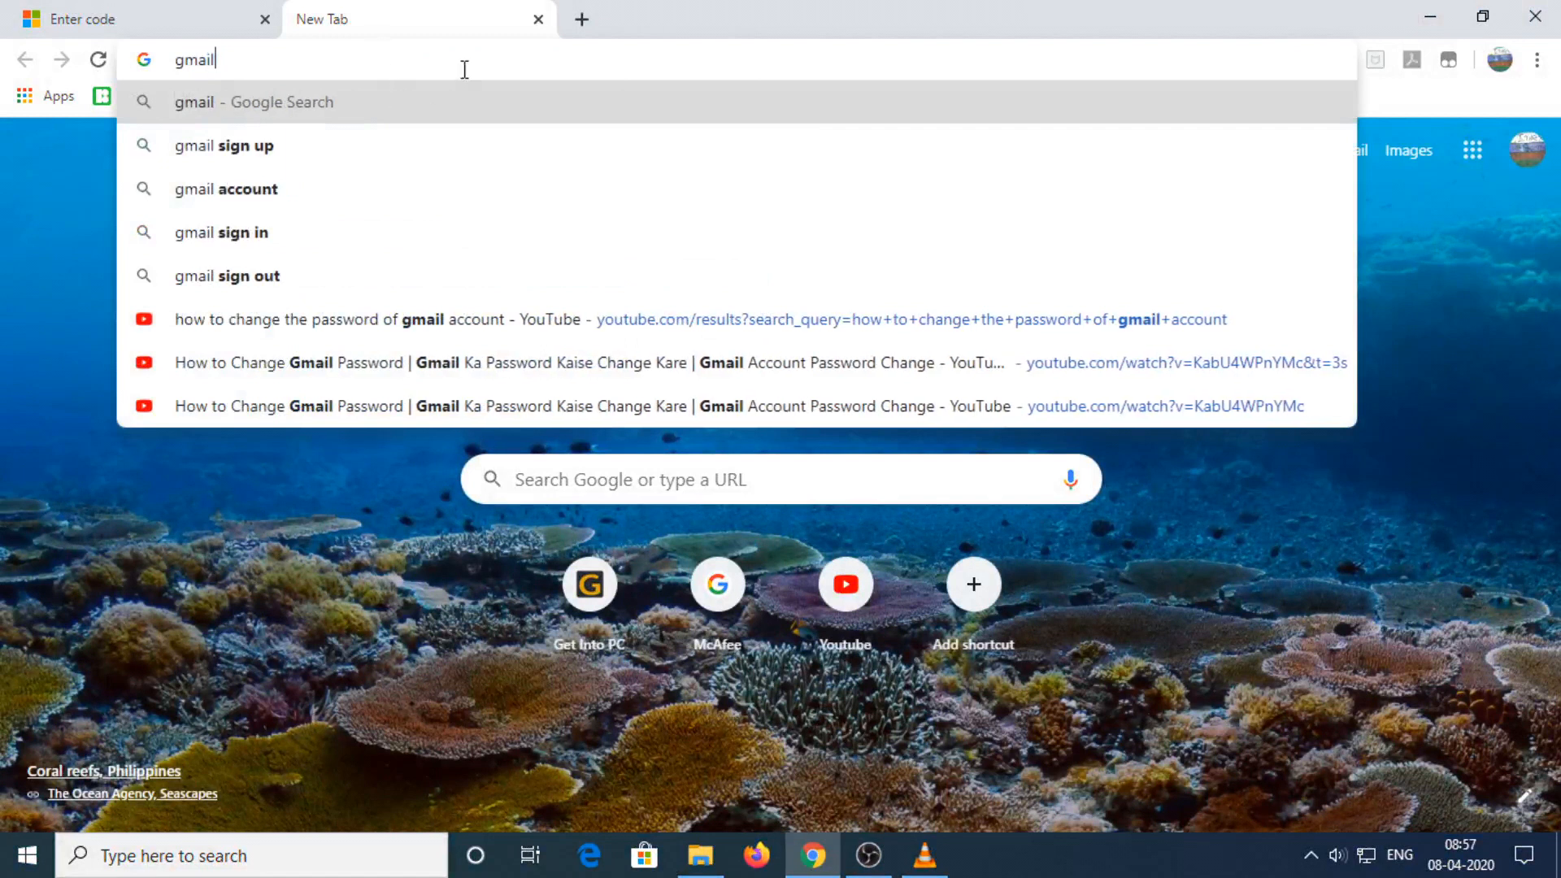
{"action": "key", "text": "Return"}
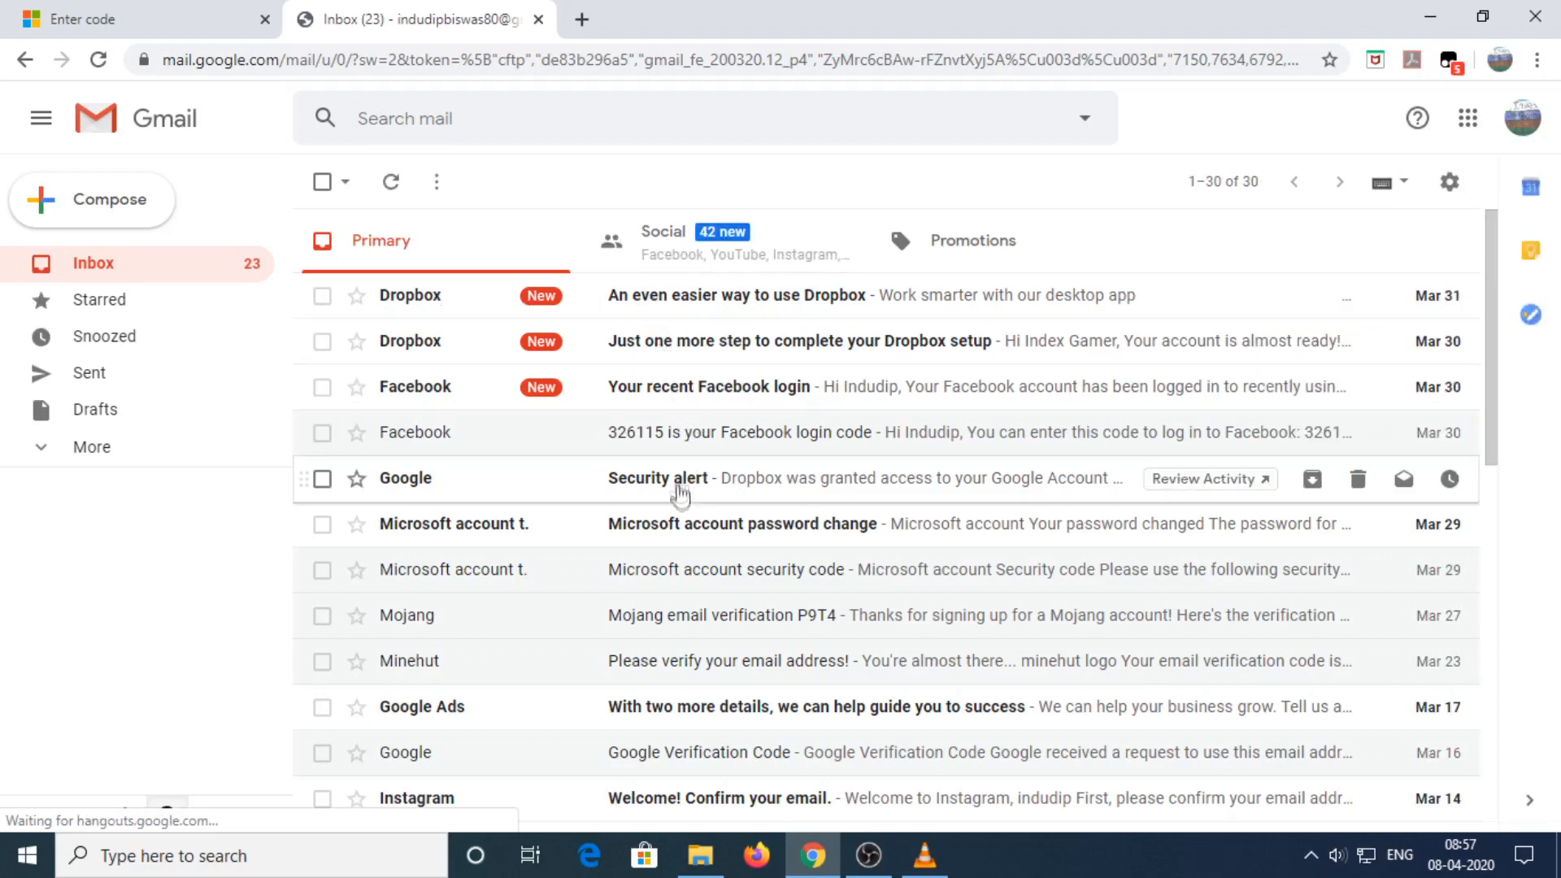
{"action": "left_click", "coordinate": [1521, 122]}
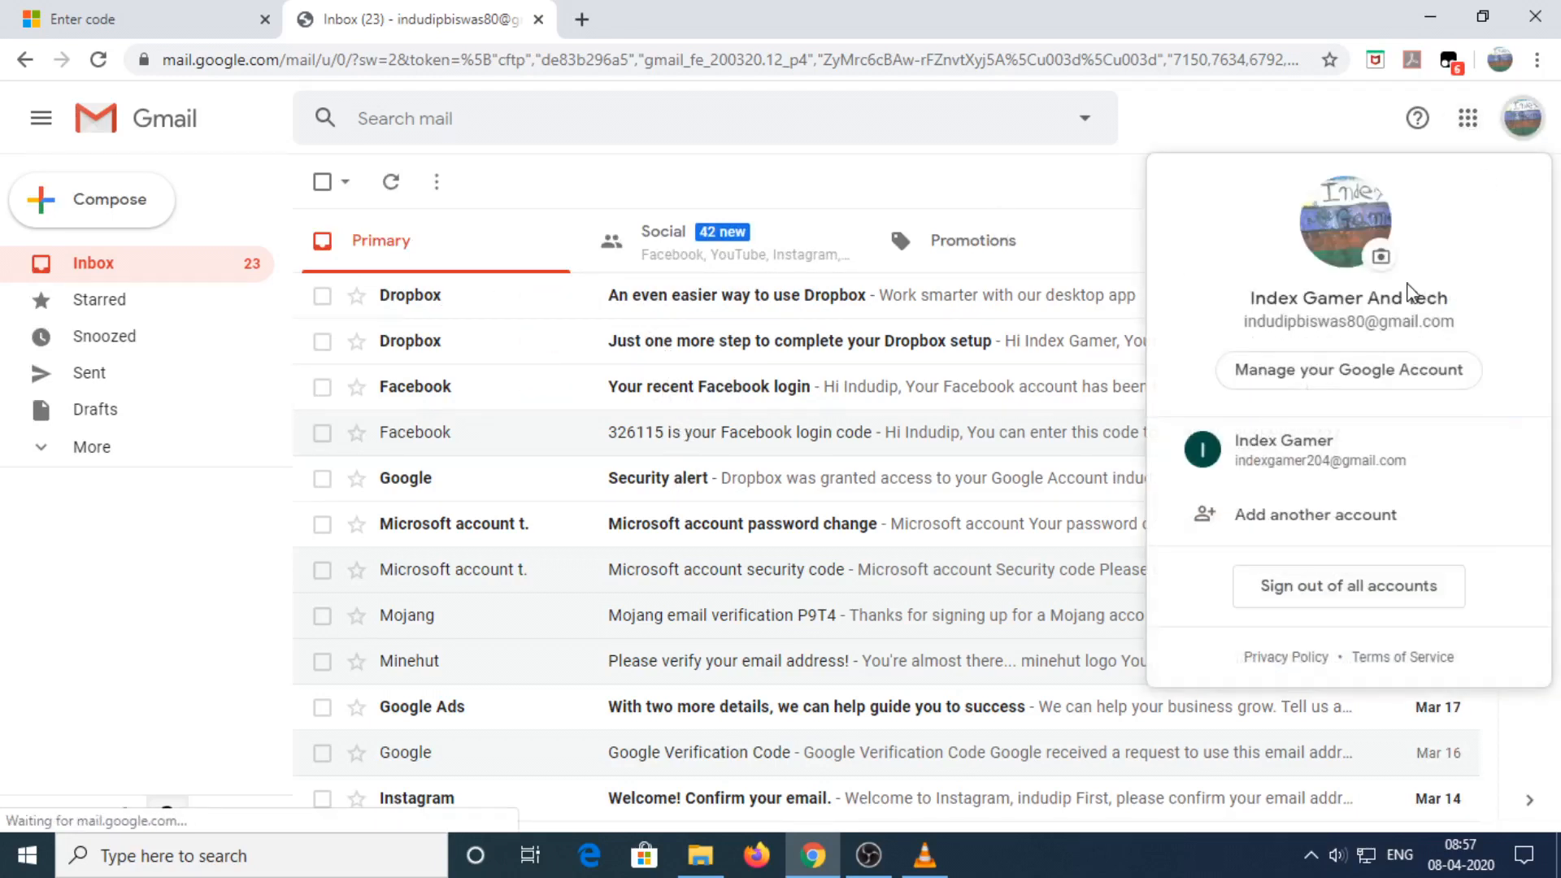
{"action": "left_click", "coordinate": [1334, 452]}
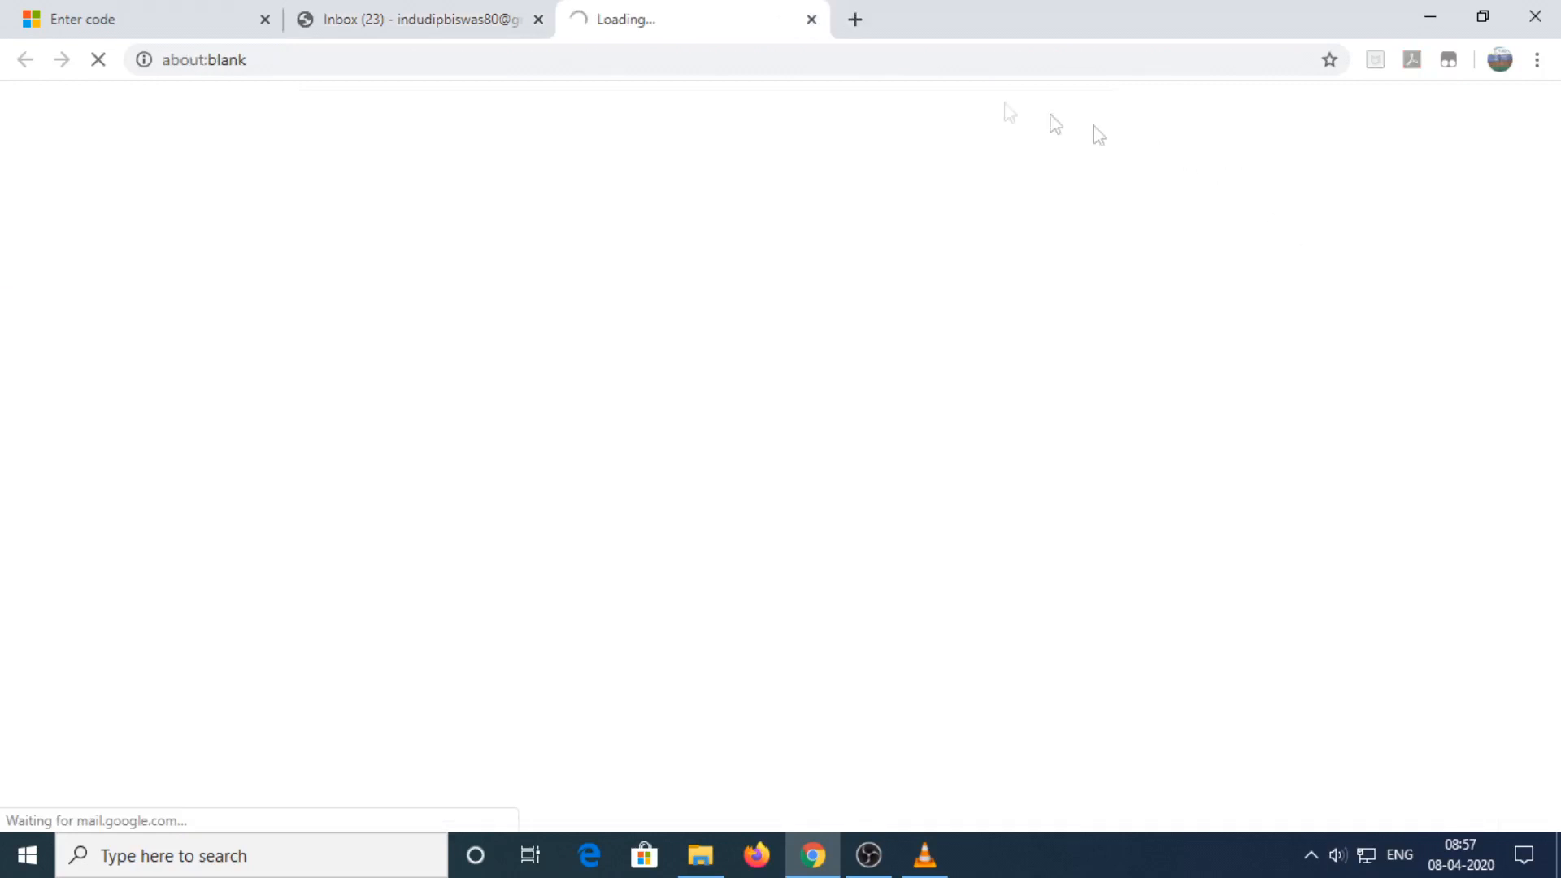
{"action": "left_click", "coordinate": [537, 20]}
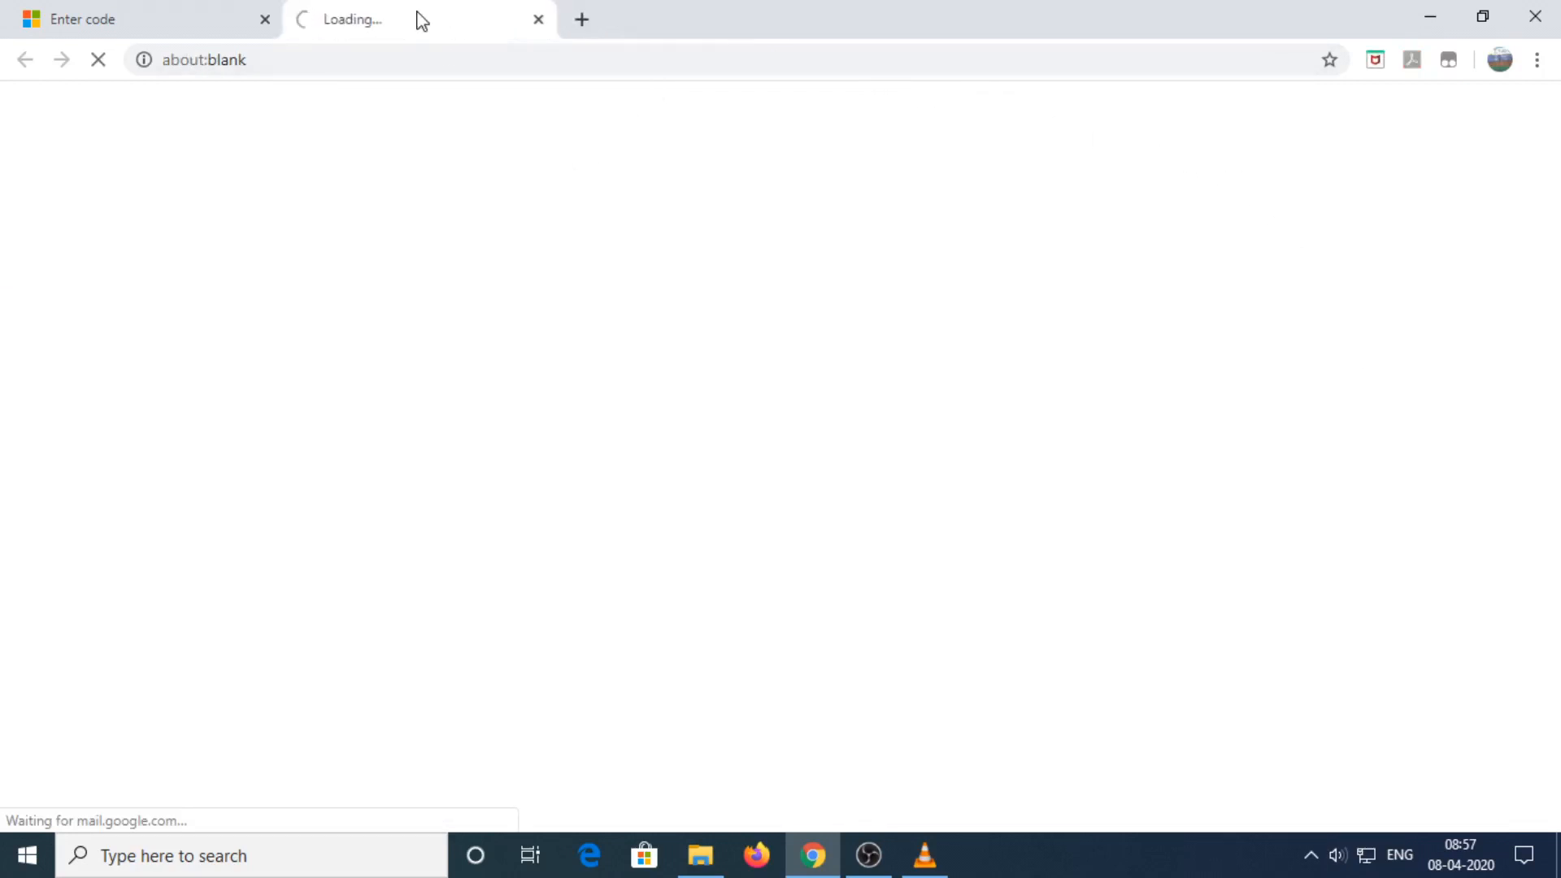
- Dismiss Gmail's welcome screens, open Microsoft's verification email, and return to the code page
{"action": "left_click", "coordinate": [180, 8]}
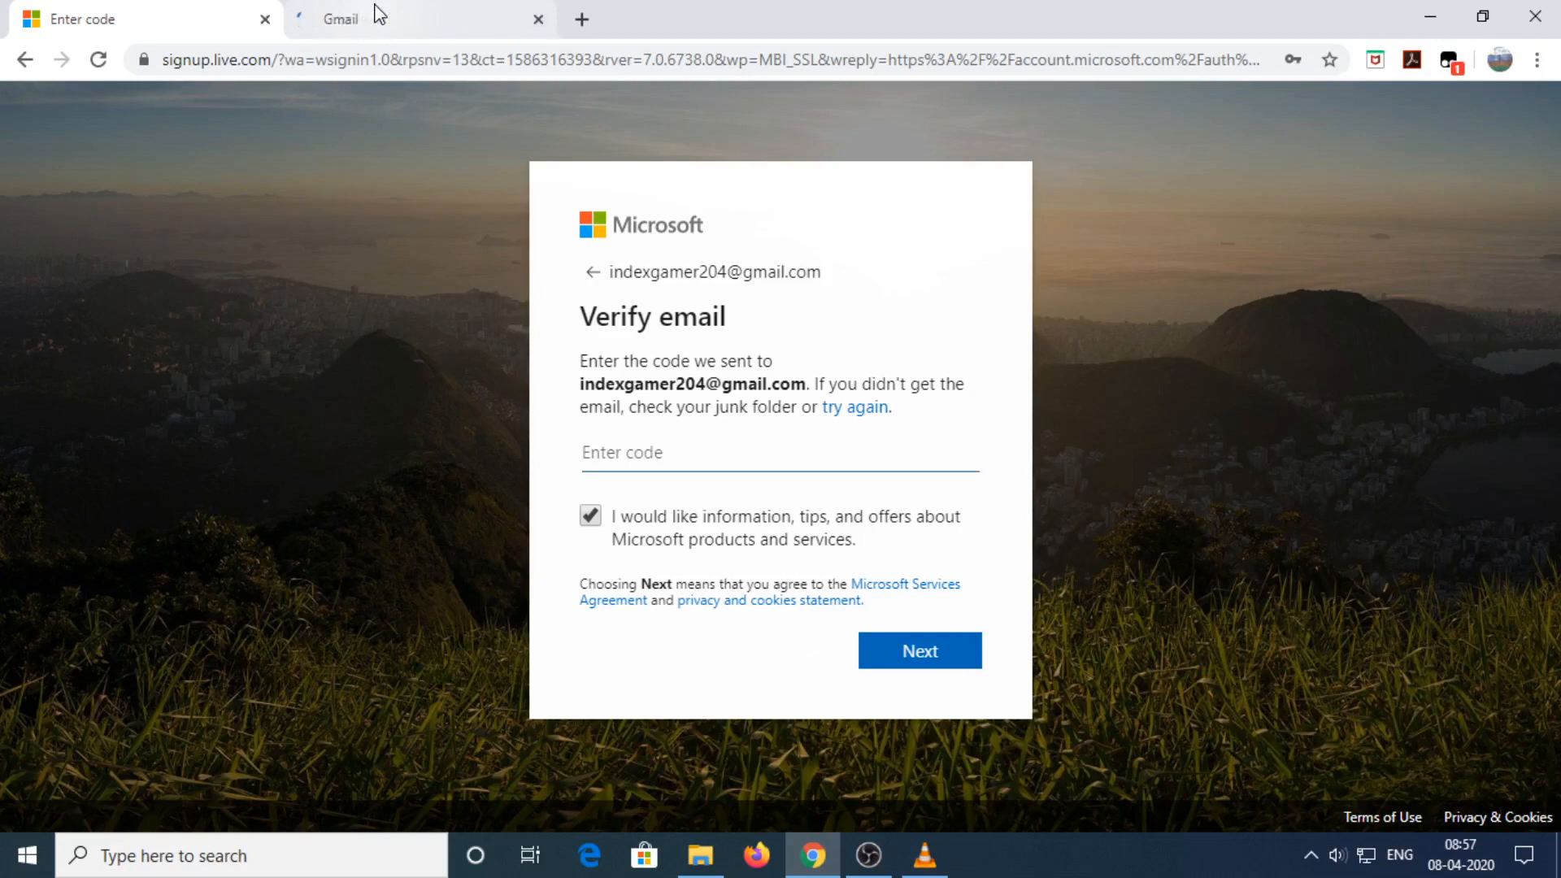
{"action": "left_click", "coordinate": [379, 14]}
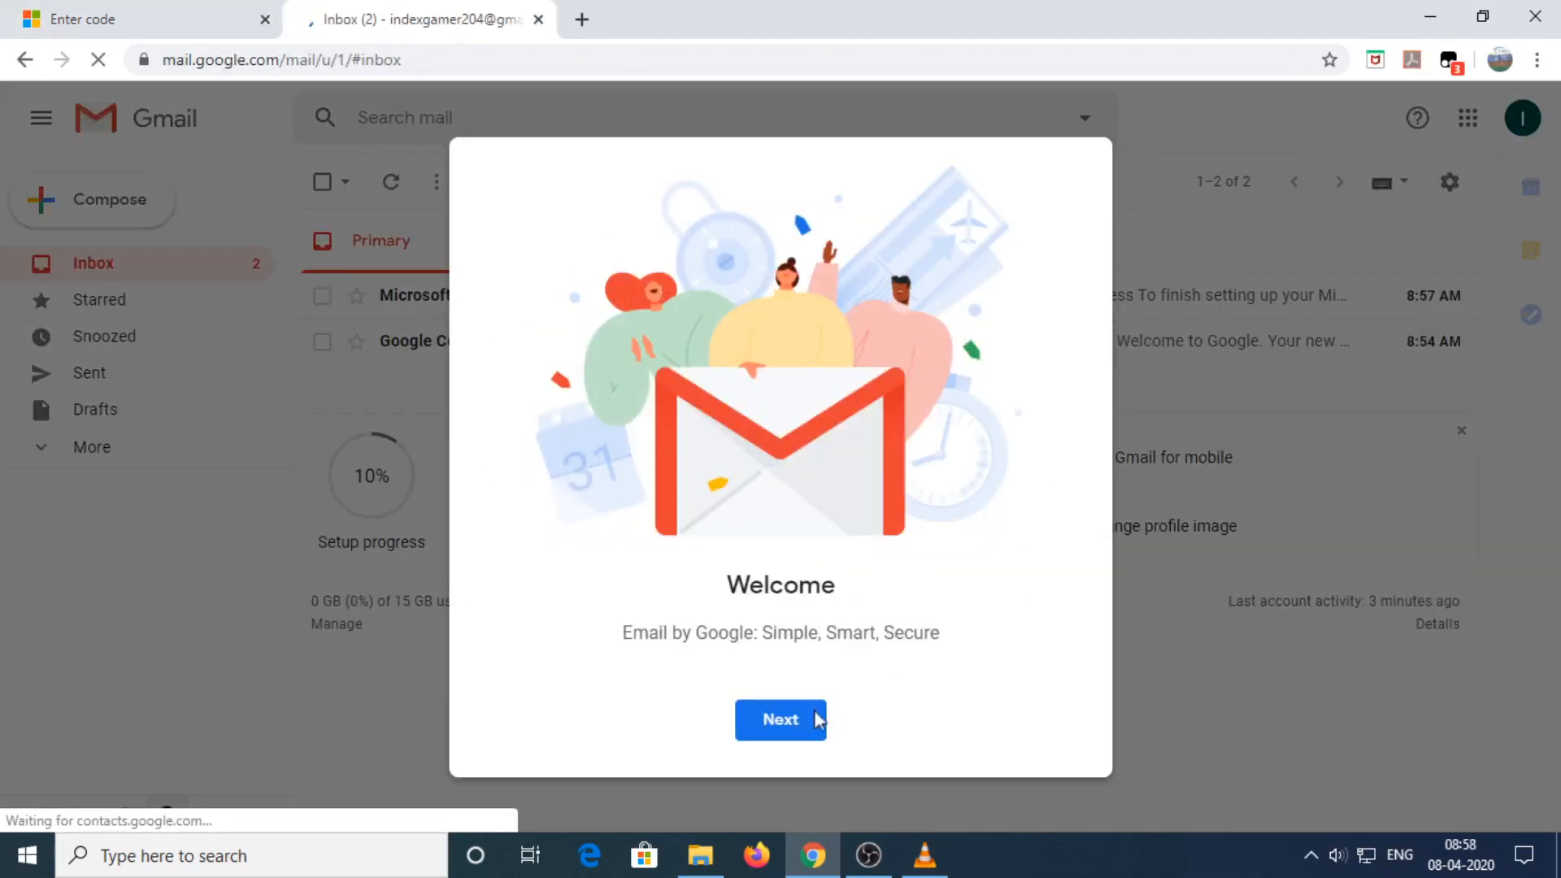
{"action": "left_click", "coordinate": [814, 721]}
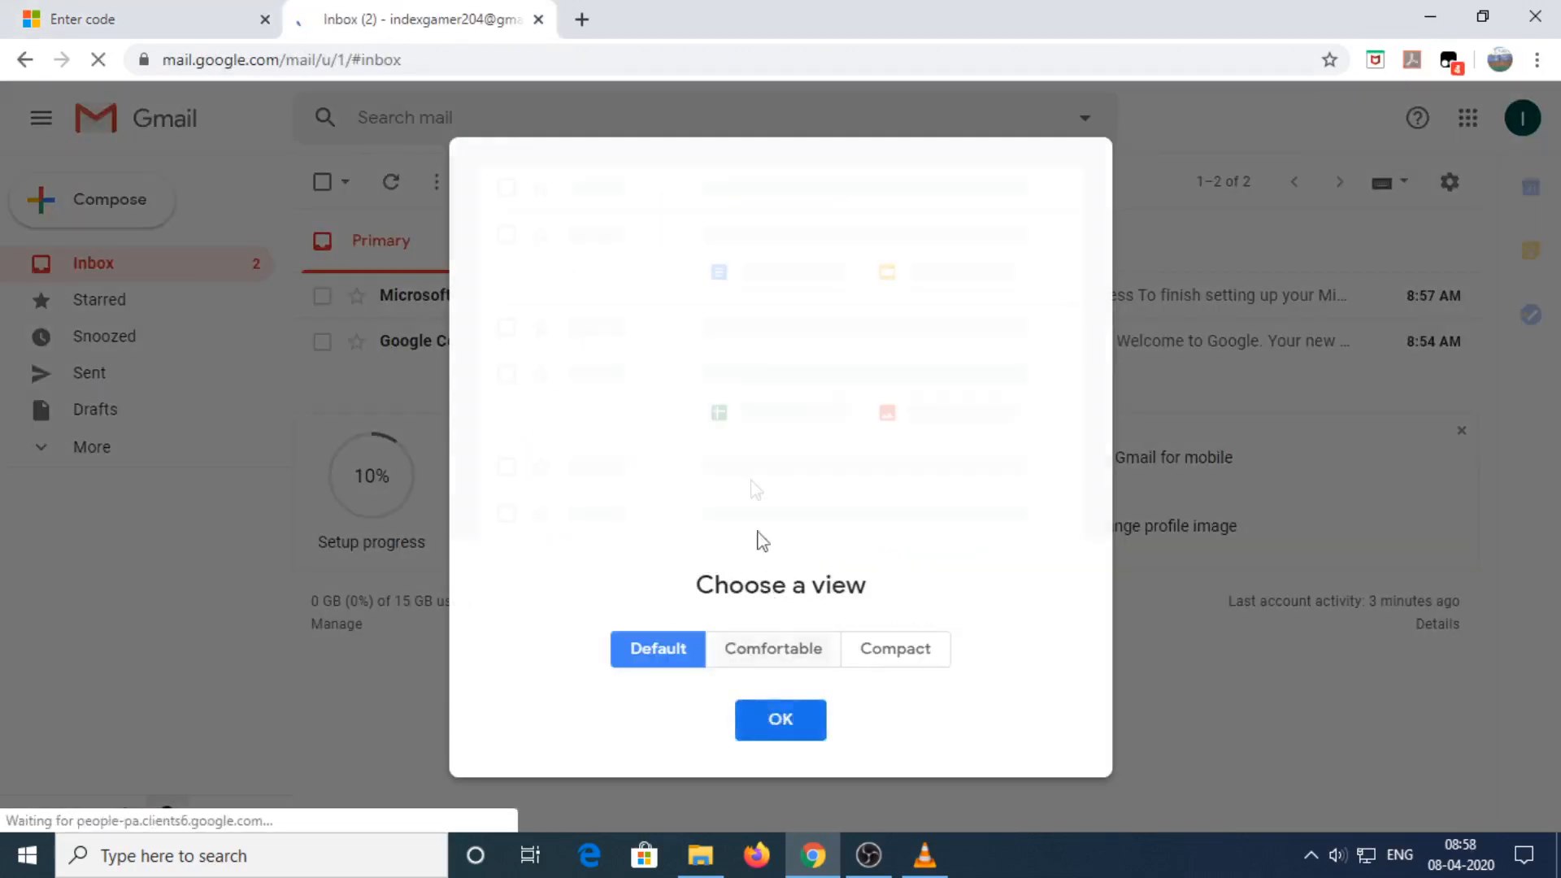
{"action": "left_click", "coordinate": [781, 723]}
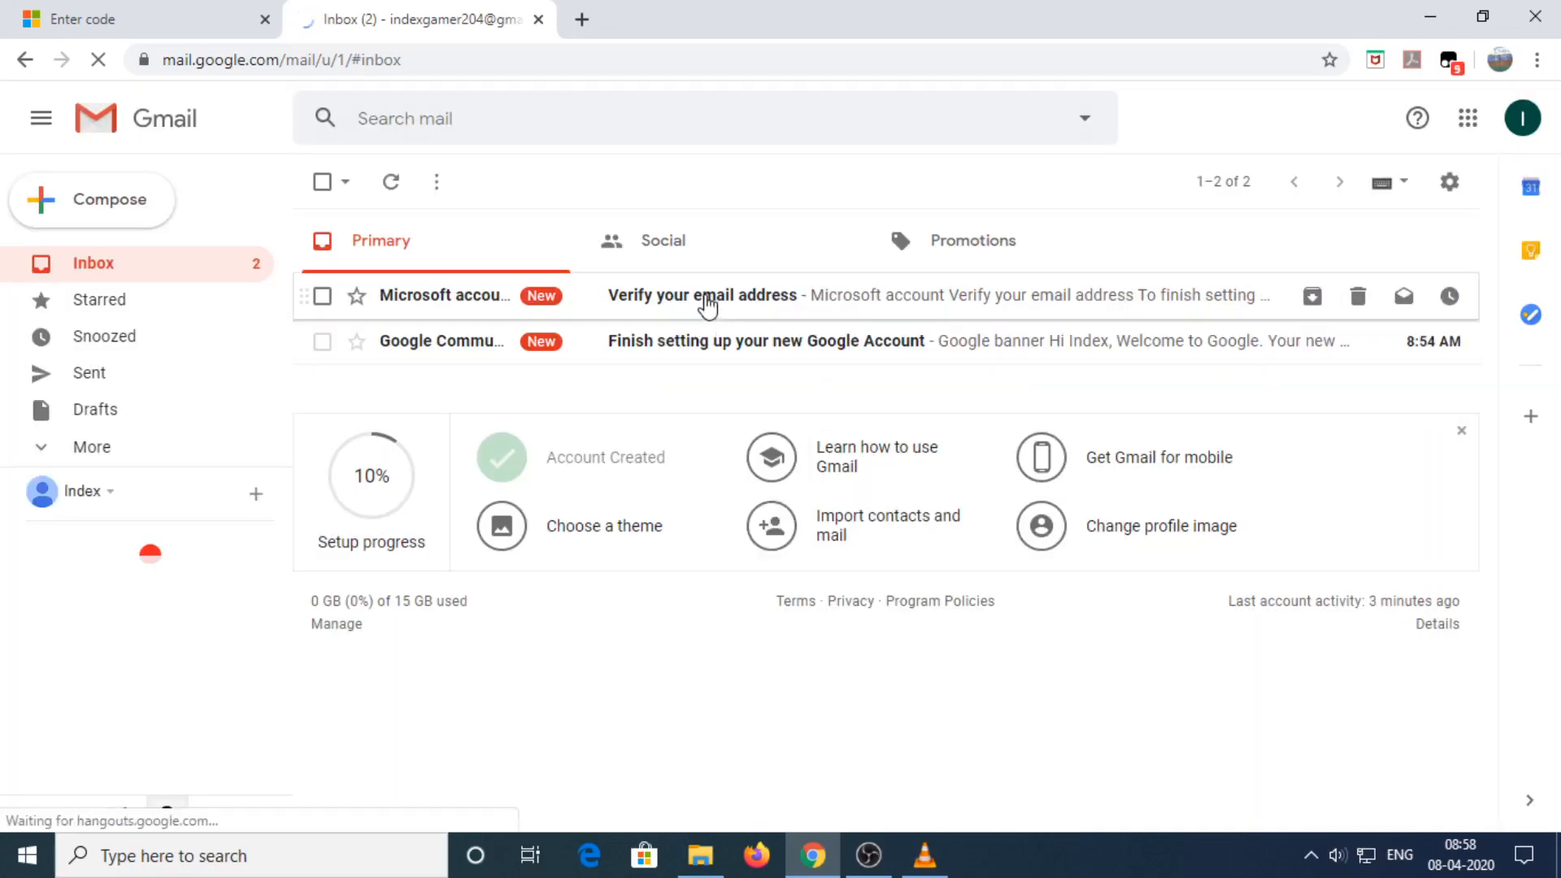
{"action": "left_click", "coordinate": [706, 304]}
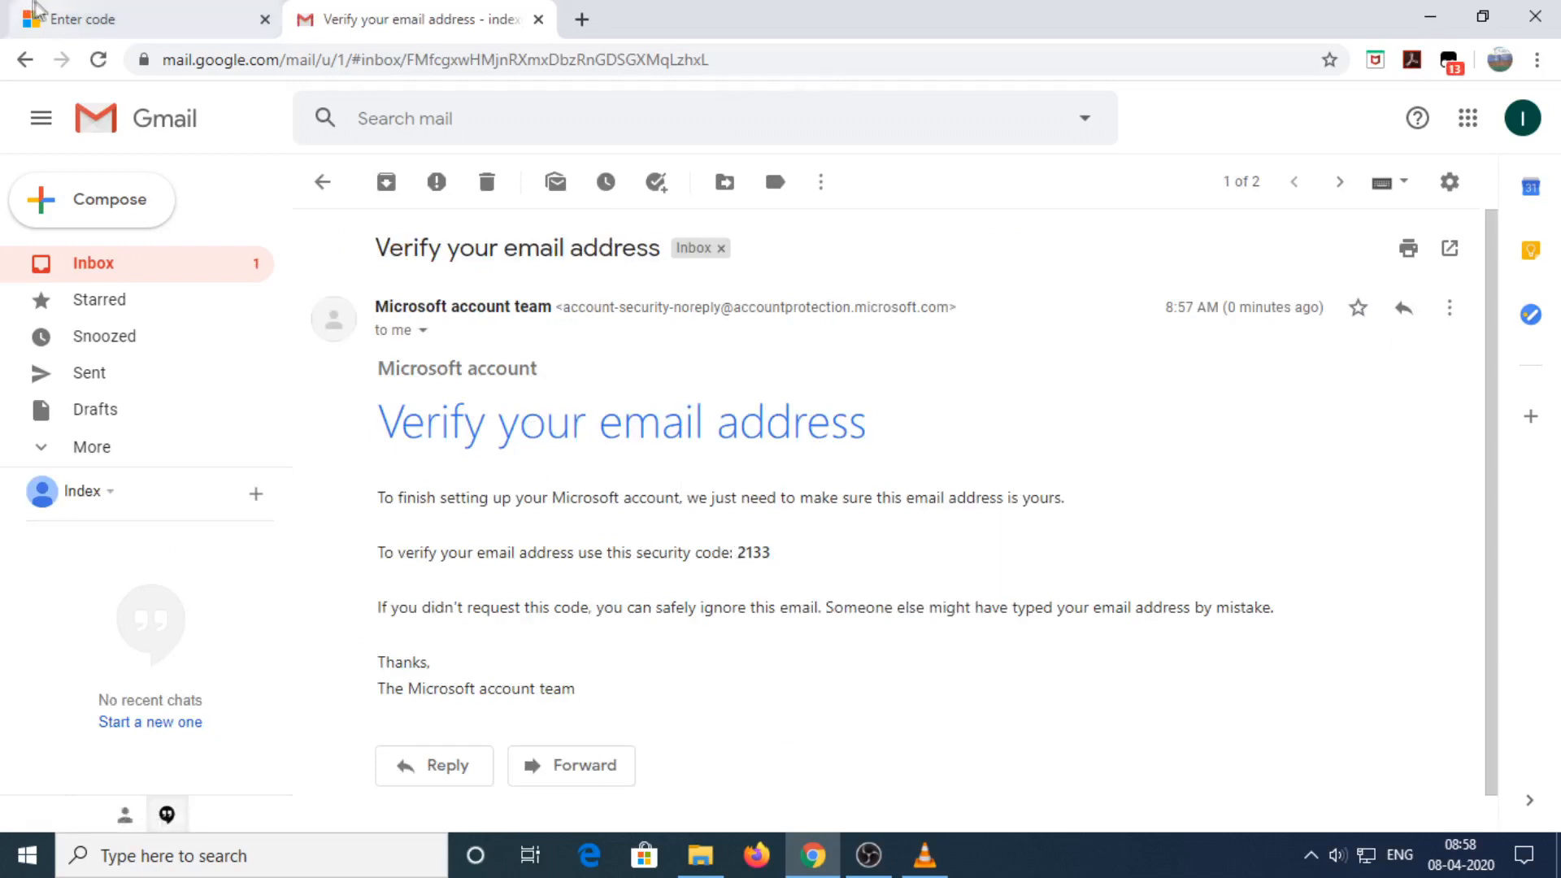
{"action": "left_click", "coordinate": [146, 18]}
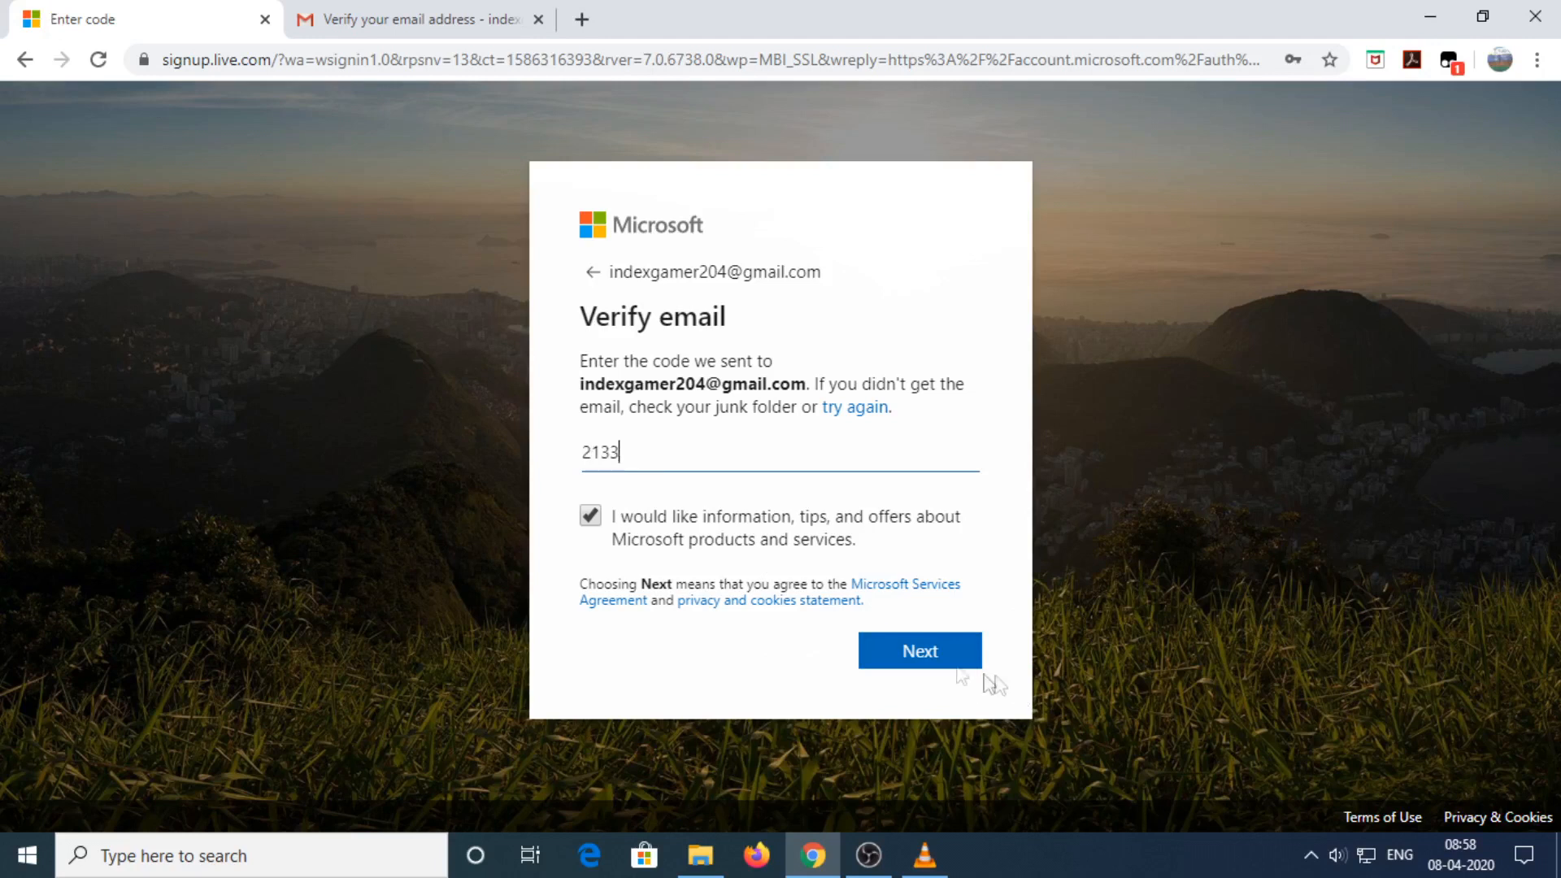
- Enter the emailed security code, then get a clearer captcha and submit its characters
{"action": "left_click", "coordinate": [909, 650]}
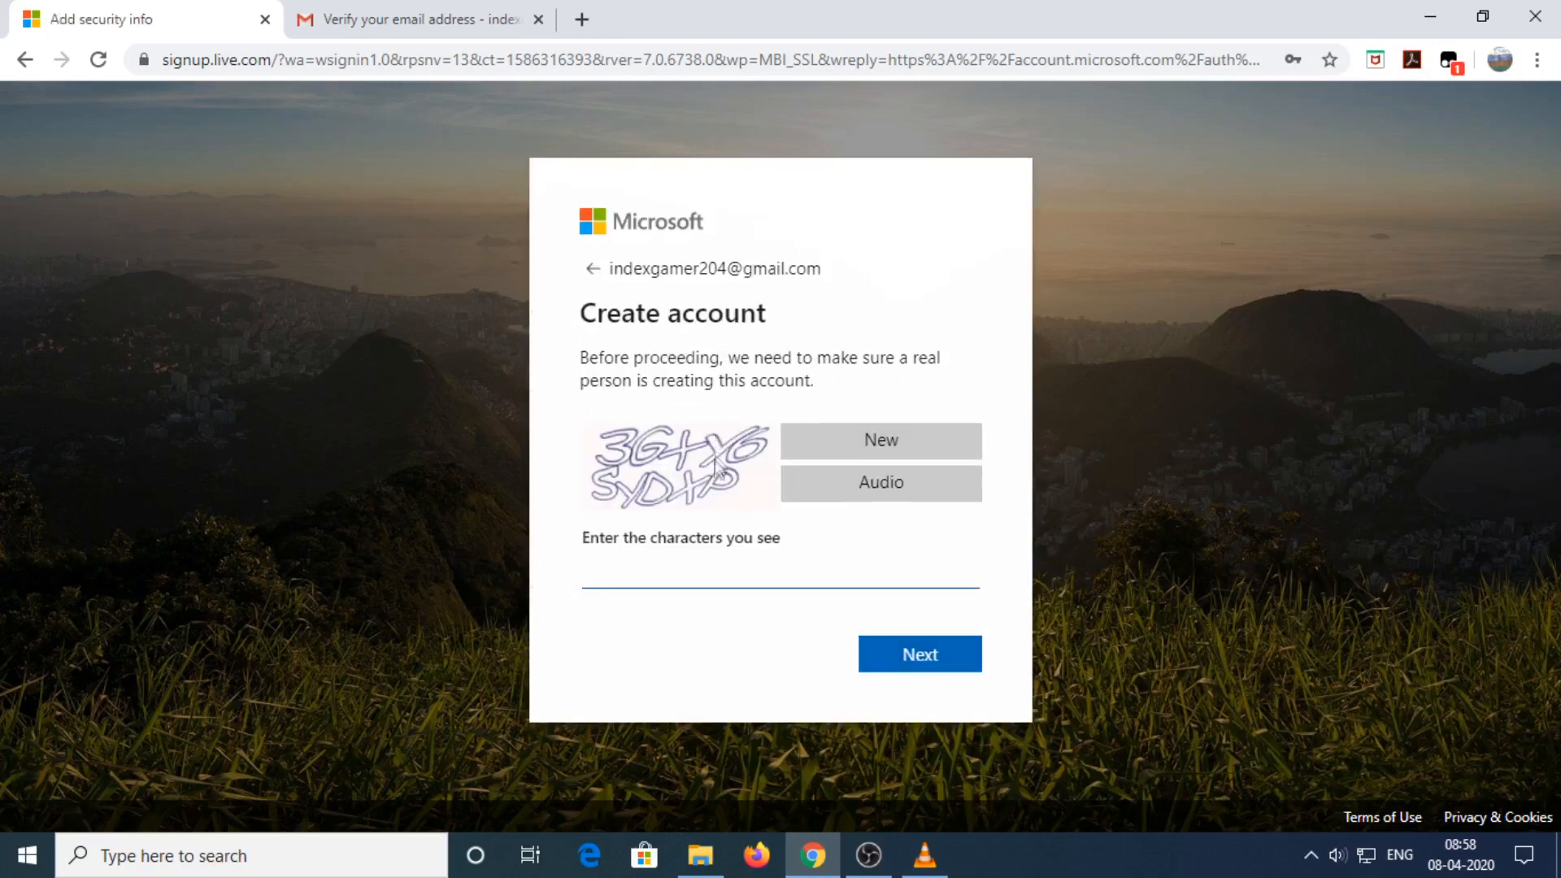
{"action": "left_click", "coordinate": [797, 449]}
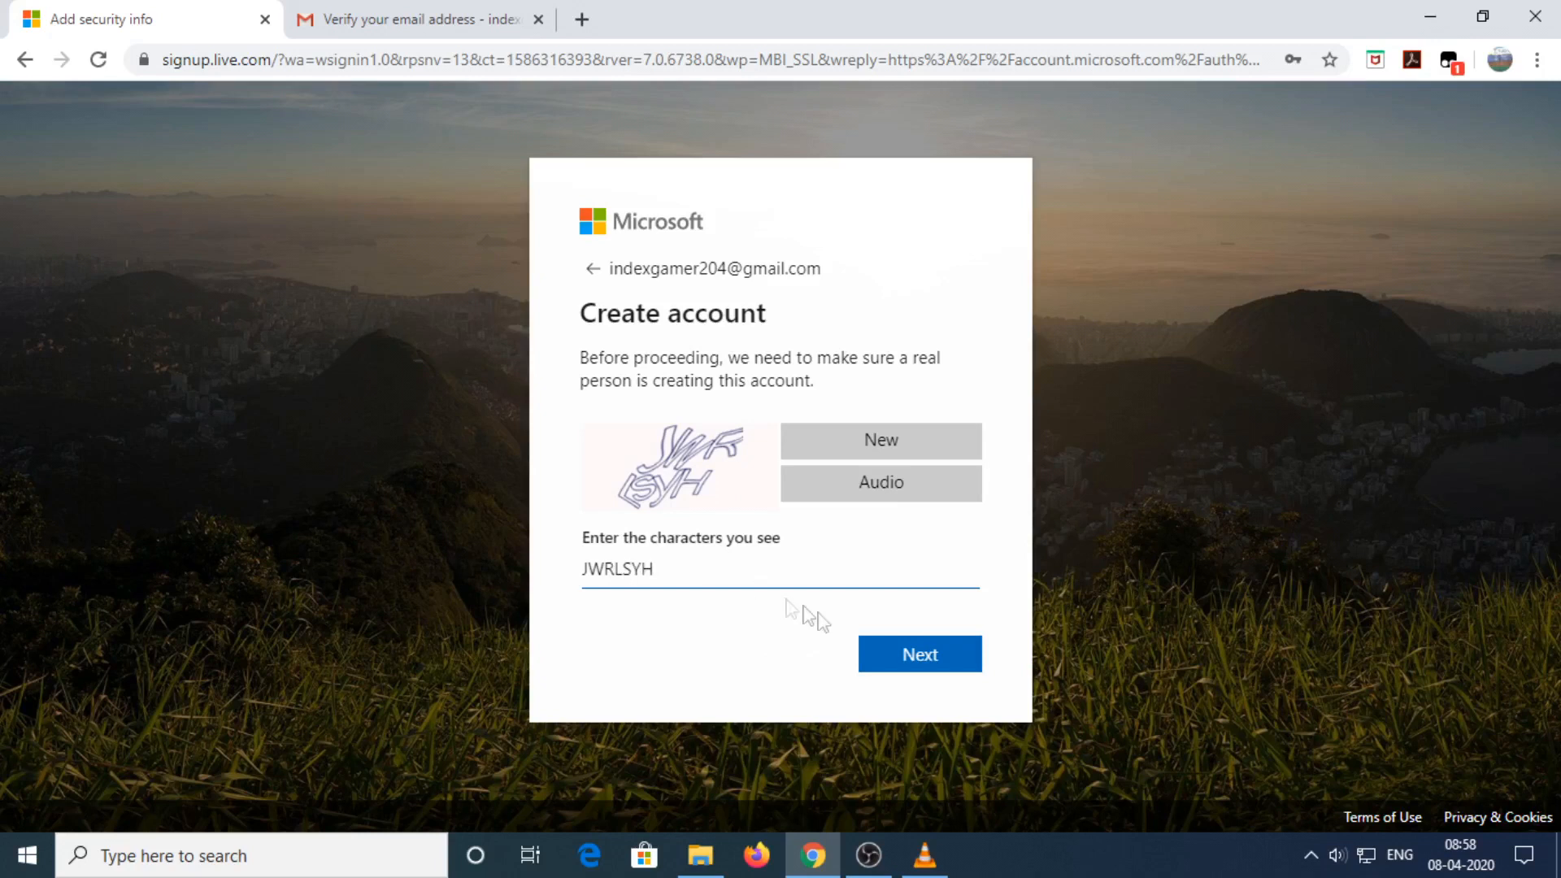
{"action": "left_click", "coordinate": [932, 649]}
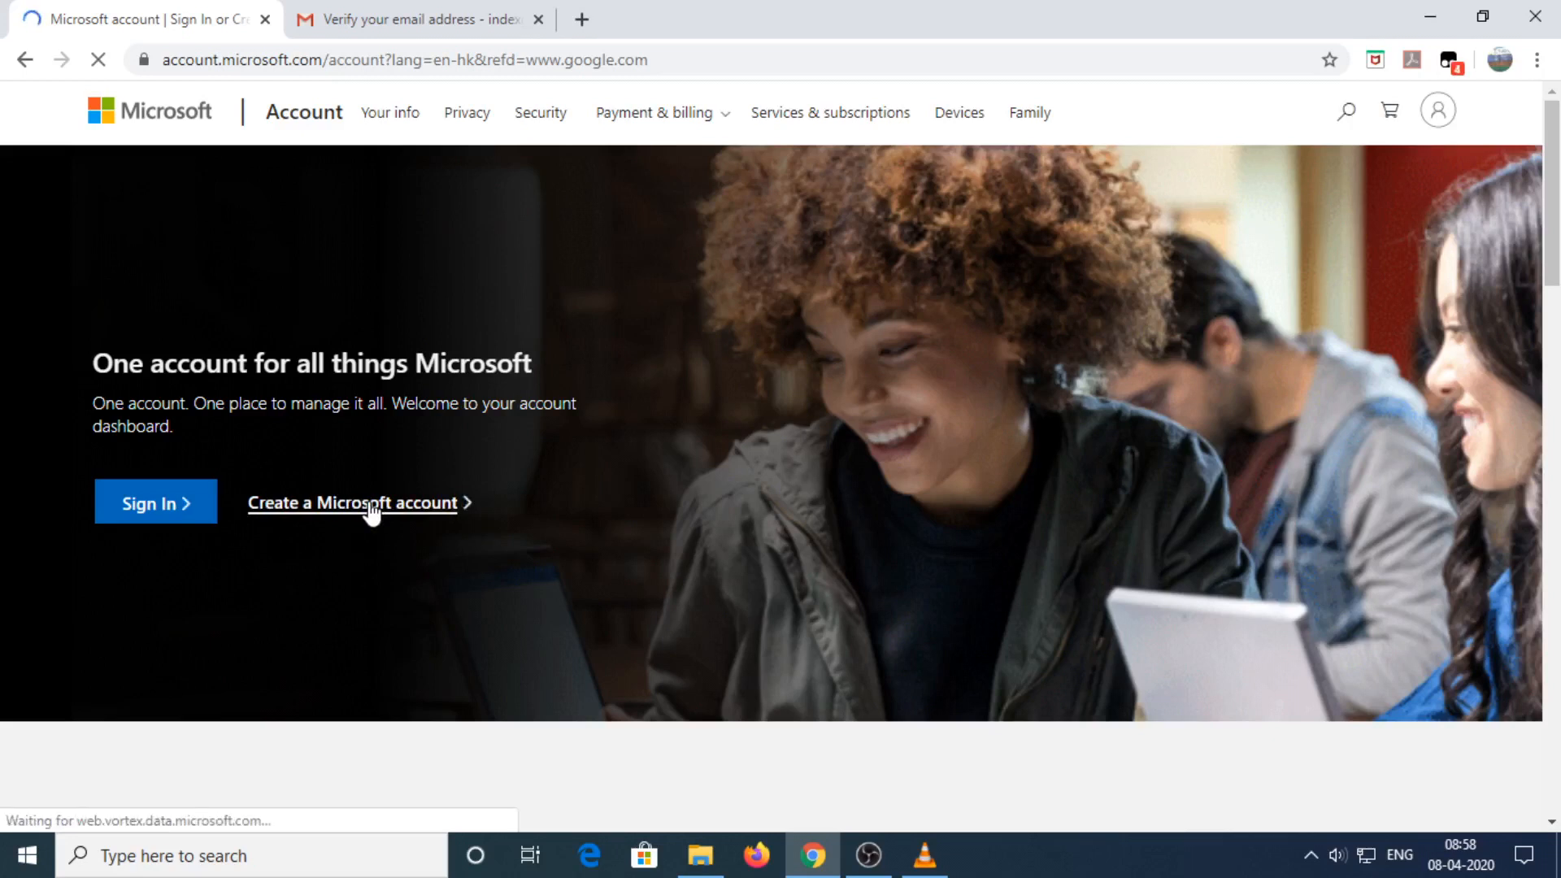
- From the account home page, open 'Add your name' in the account panel
{"action": "left_click", "coordinate": [371, 509]}
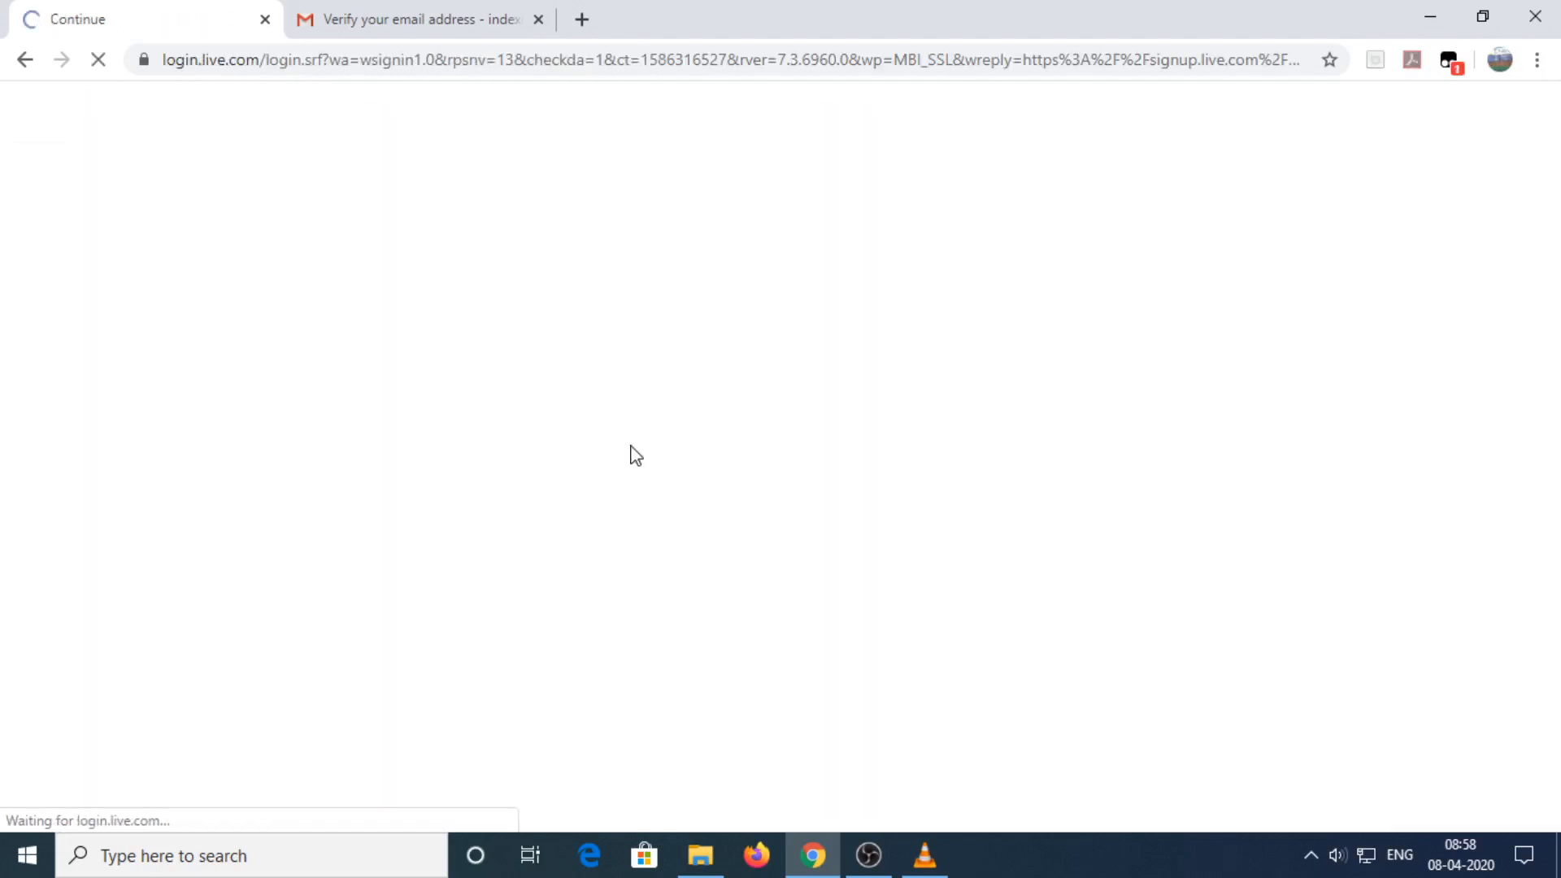
{"action": "left_click", "coordinate": [27, 60]}
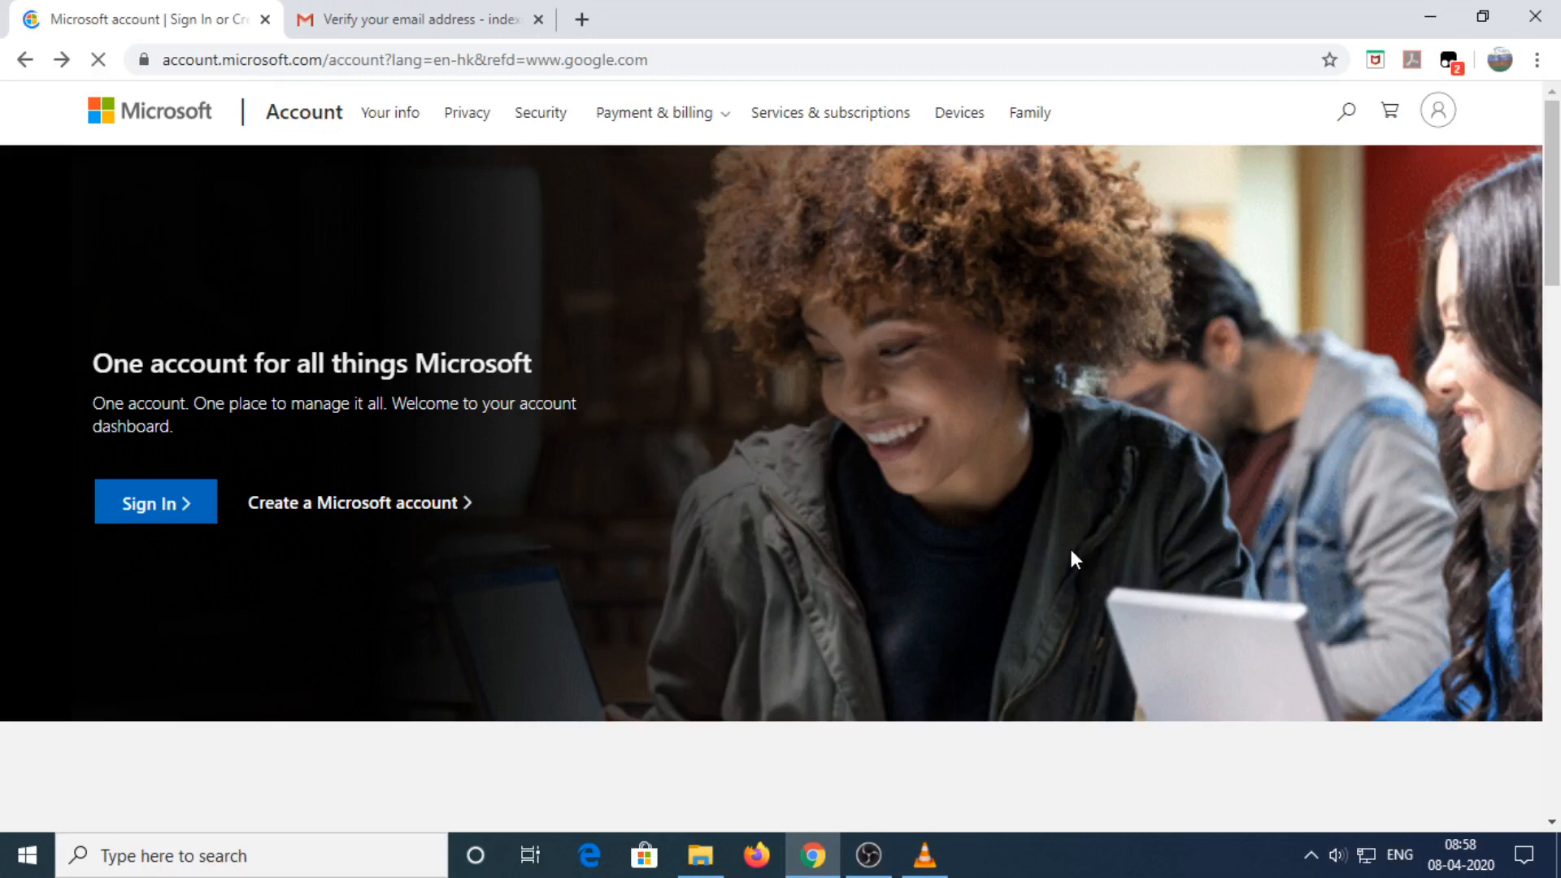
{"action": "scroll", "coordinate": [1073, 553], "scroll_direction": "down", "scroll_amount": 2}
{"action": "scroll", "coordinate": [1075, 548], "scroll_direction": "up", "scroll_amount": 2}
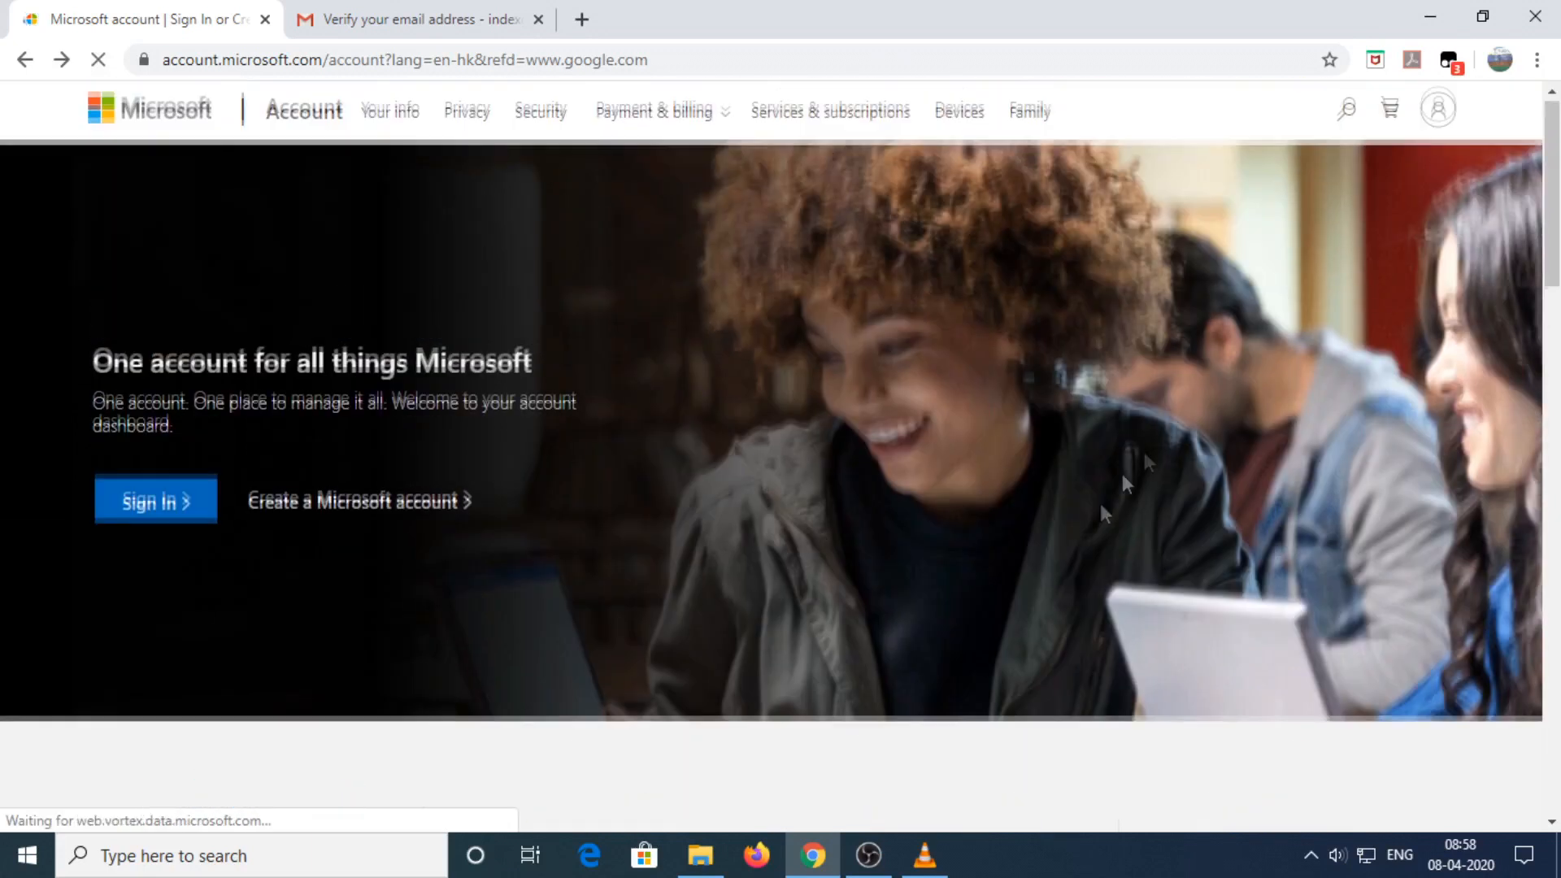
{"action": "left_click", "coordinate": [1440, 111]}
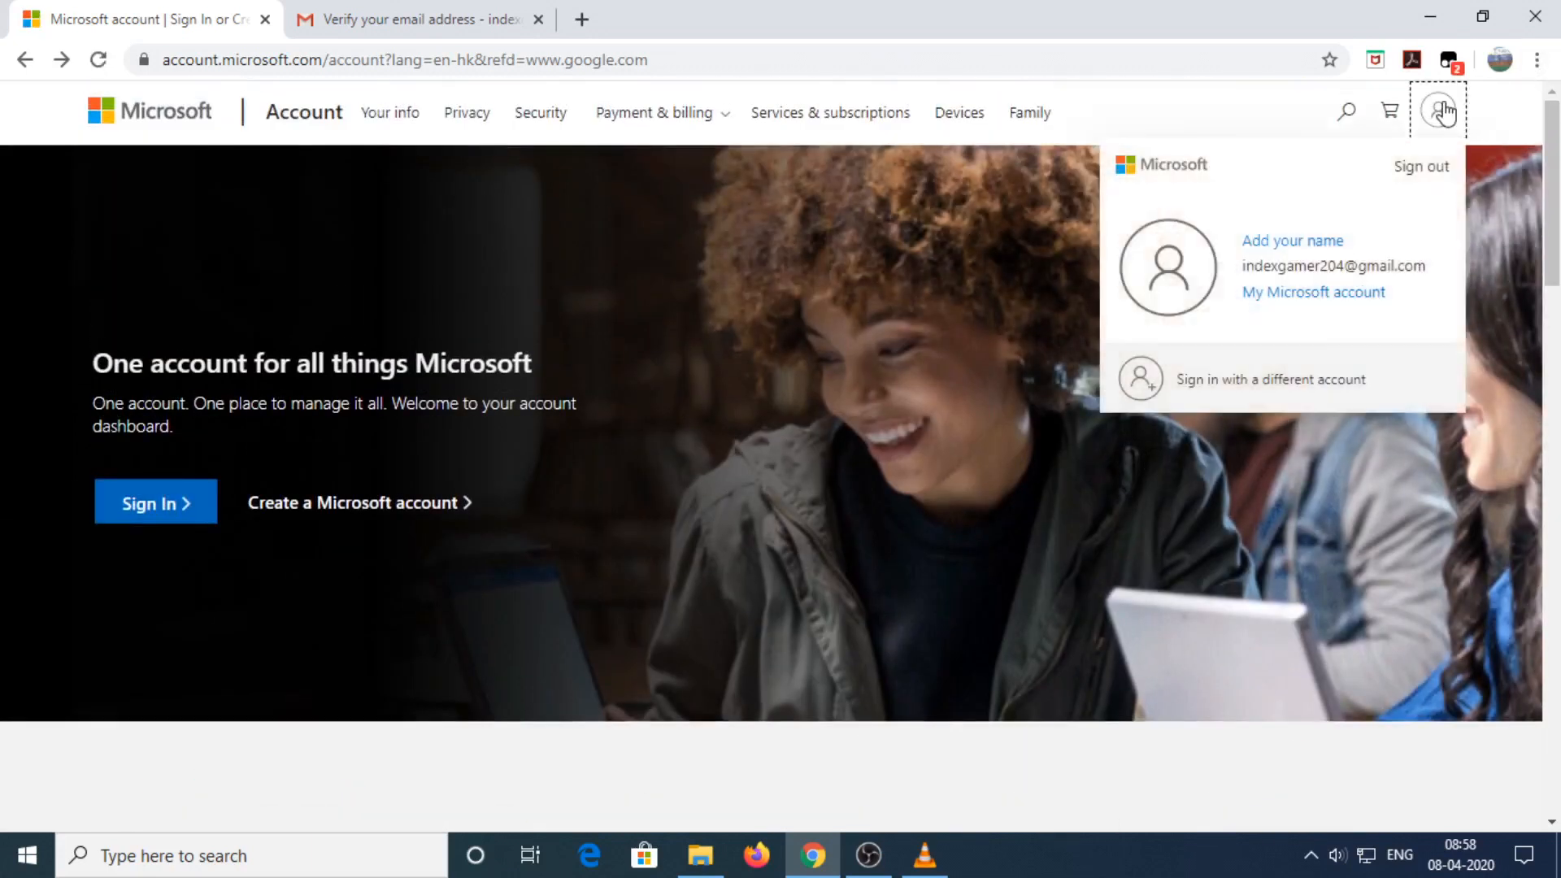
{"action": "left_click", "coordinate": [1326, 242]}
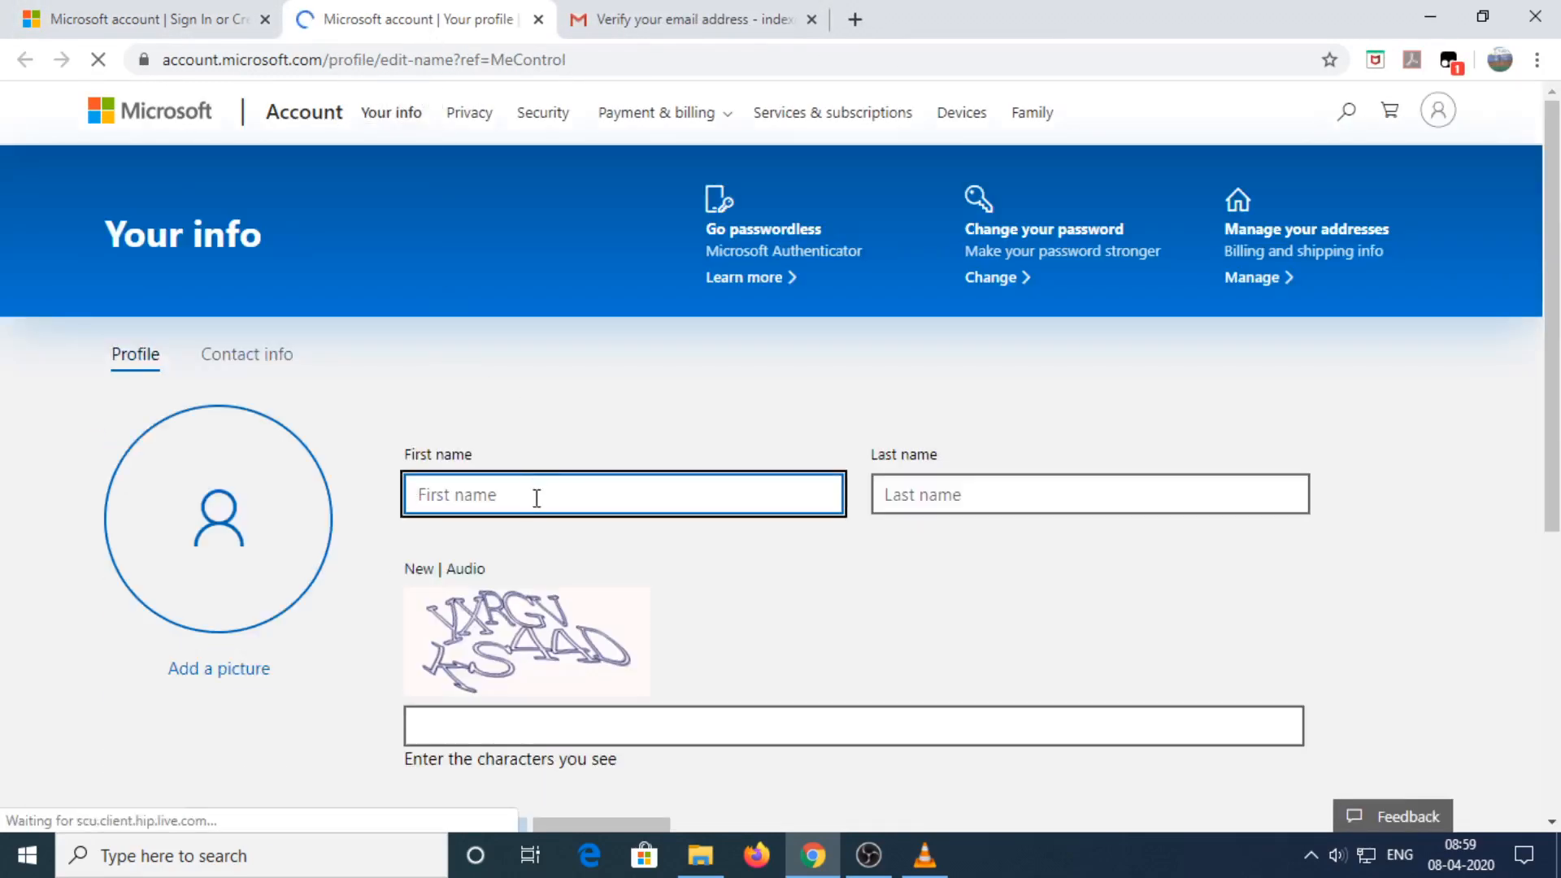
- Enter first name Index and last name Gamer, fill in the captcha, and save
{"action": "type", "text": "Index"}
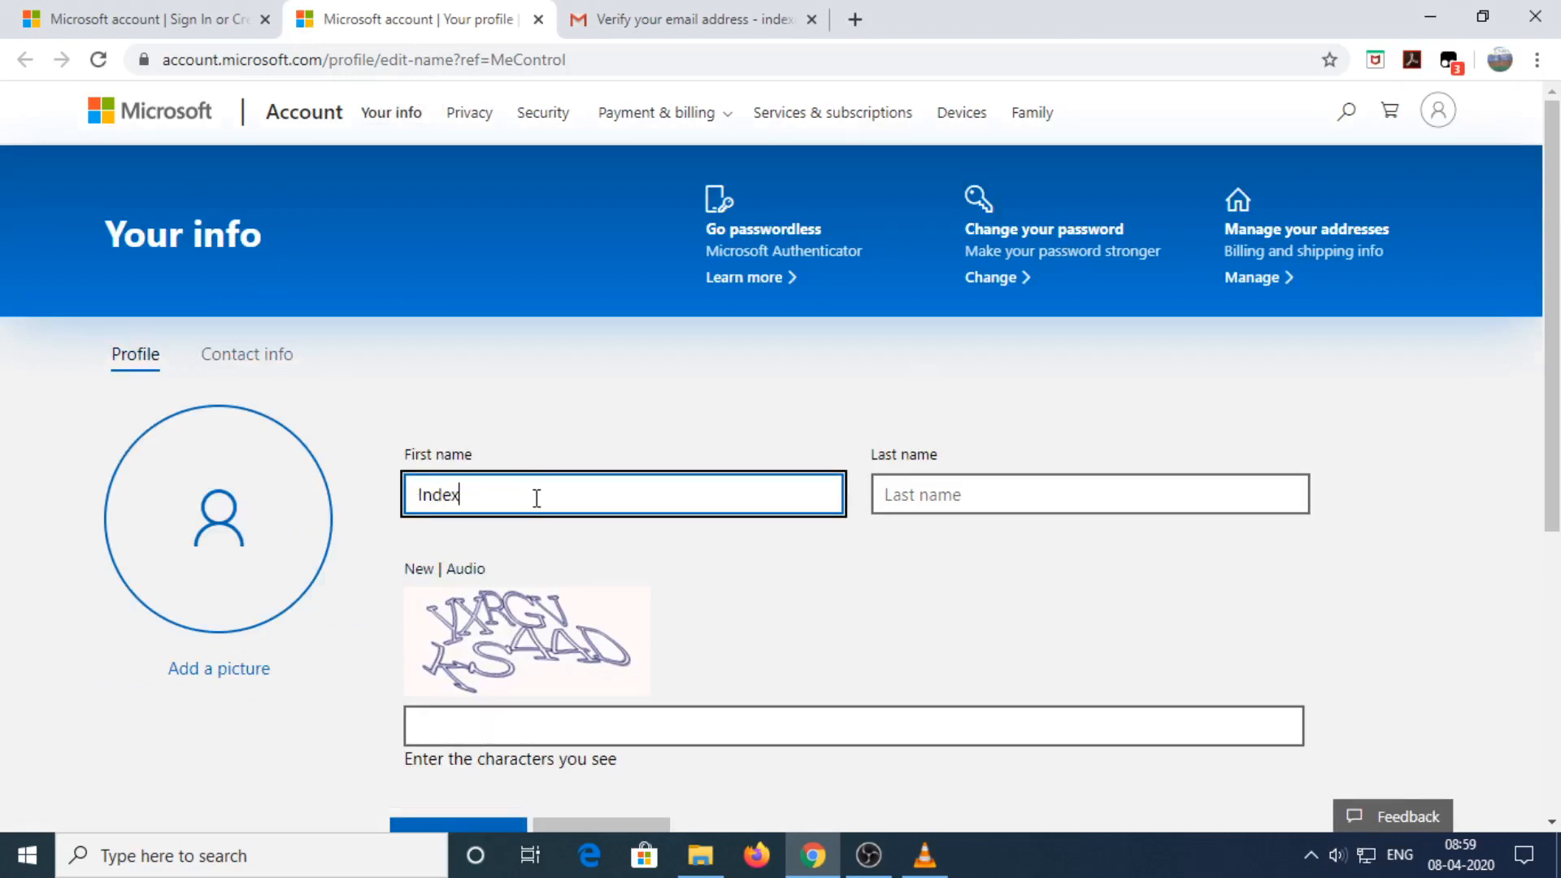
{"action": "left_click", "coordinate": [973, 510]}
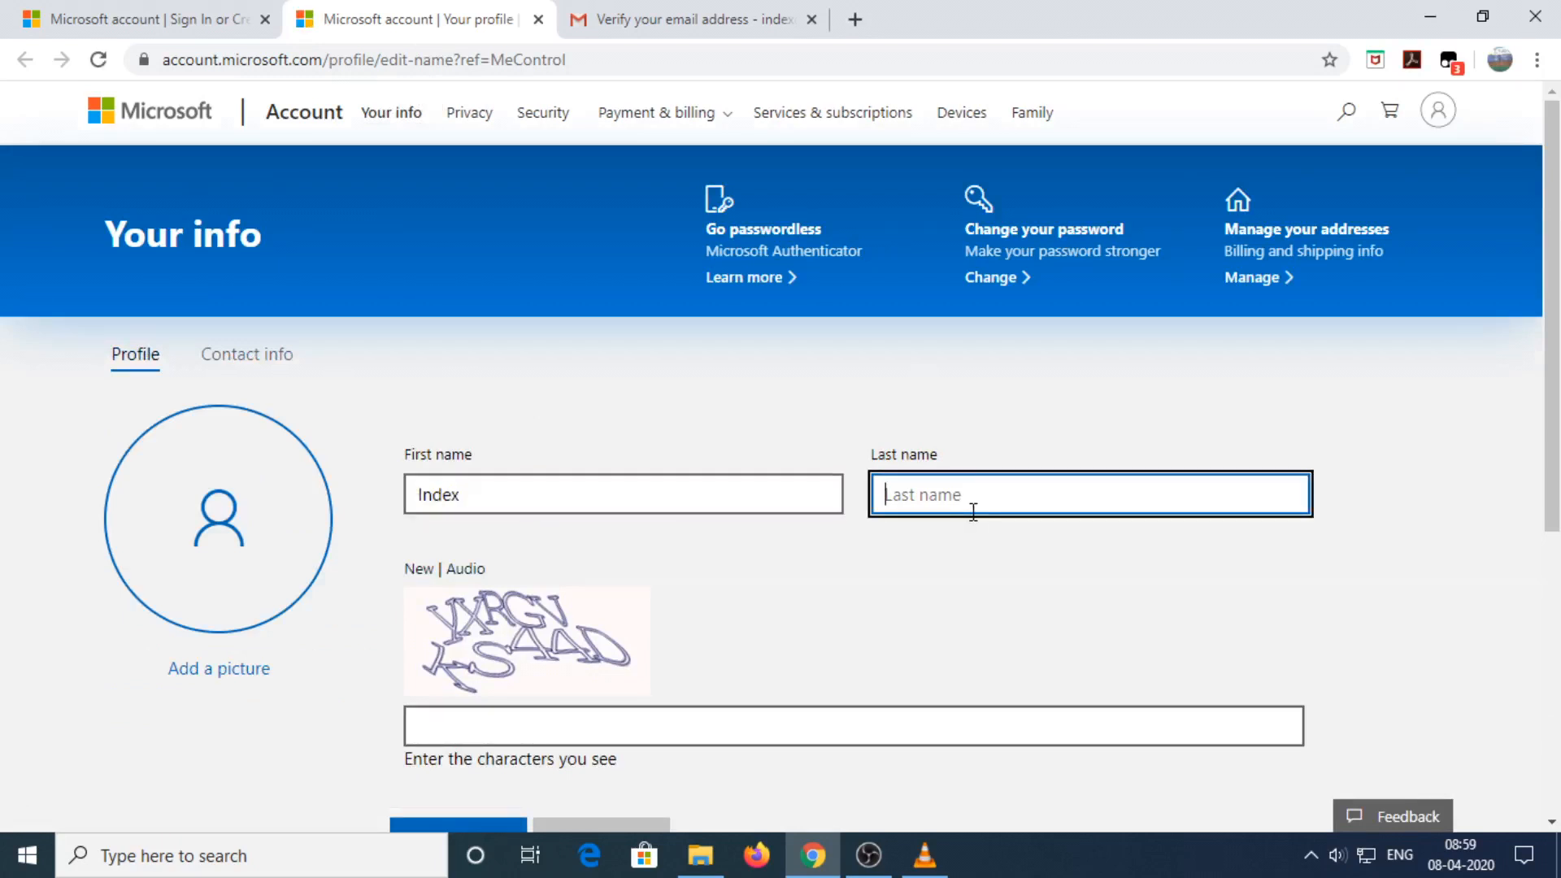
{"action": "type", "text": "Gamer"}
{"action": "left_click", "coordinate": [628, 736]}
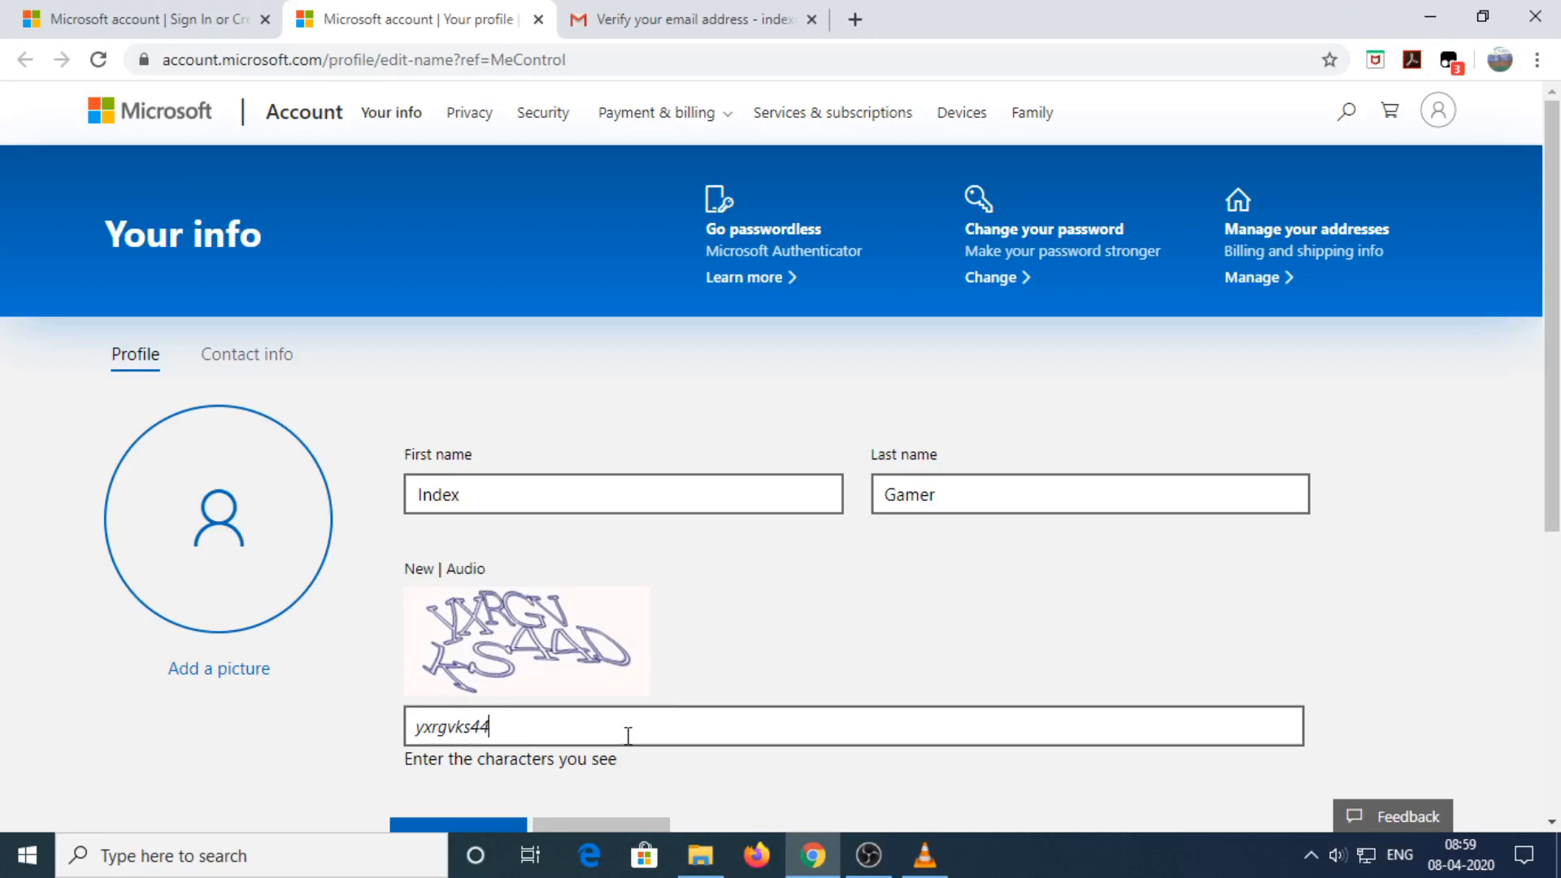
{"action": "scroll", "coordinate": [628, 736], "scroll_direction": "down", "scroll_amount": 1}
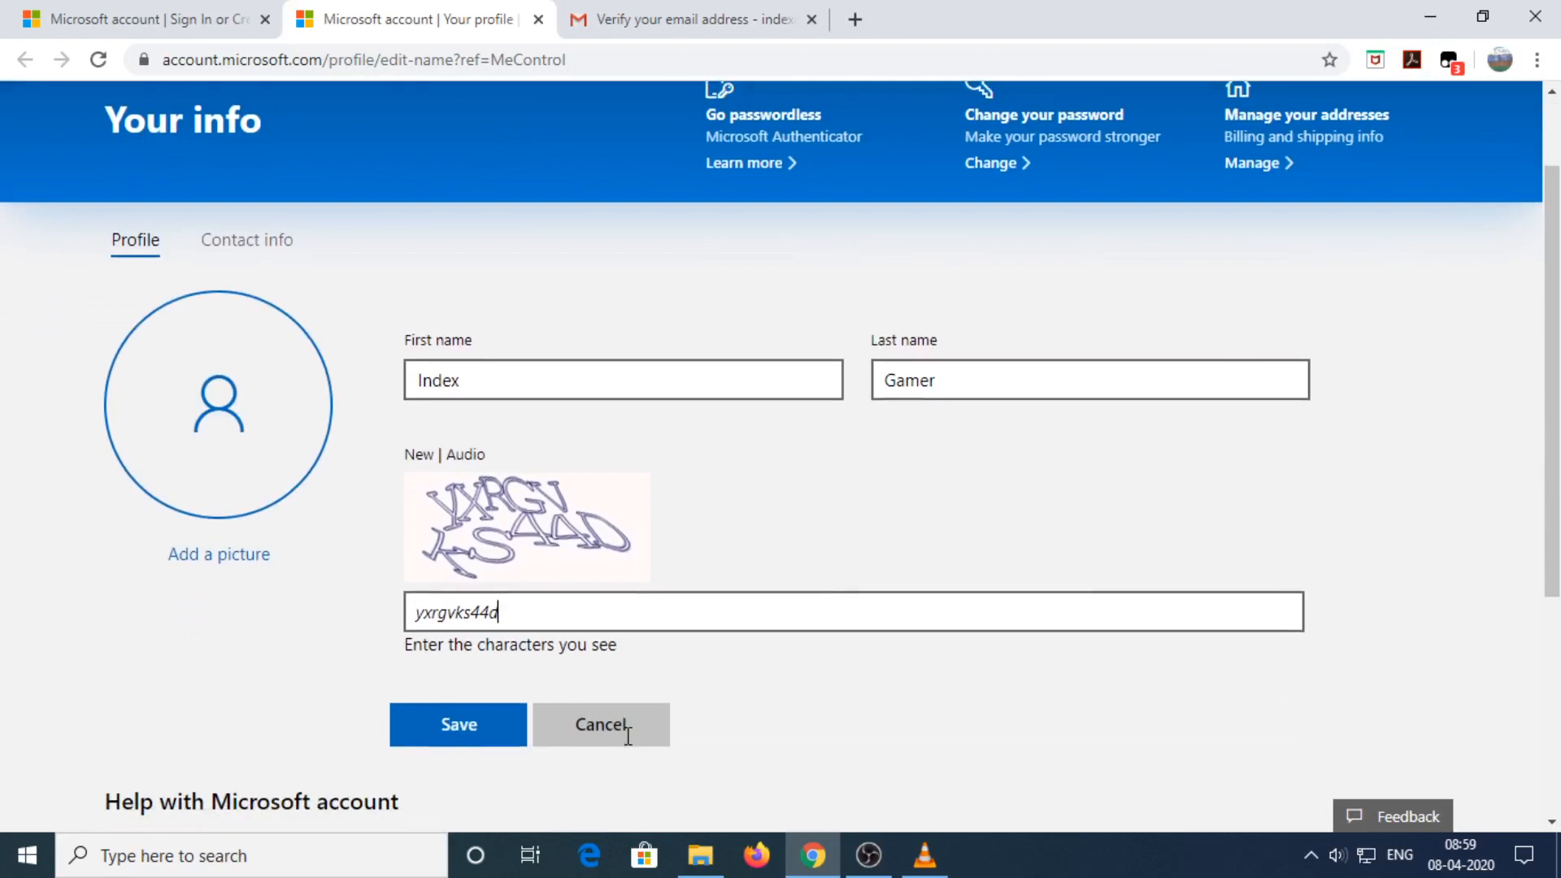
{"action": "left_click", "coordinate": [518, 727]}
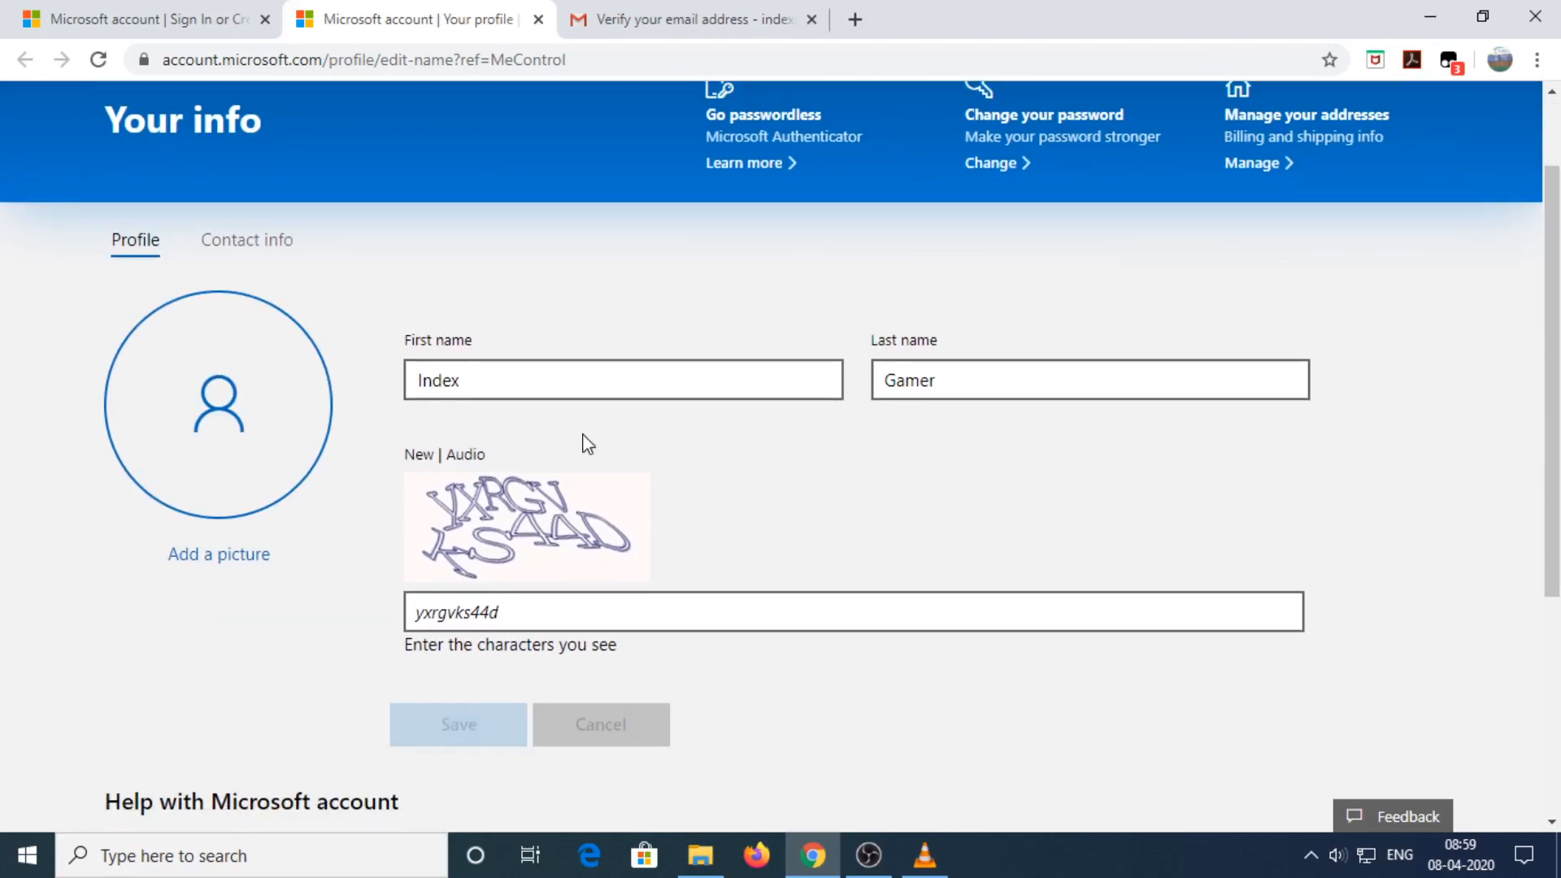
{"action": "scroll", "coordinate": [594, 439], "scroll_direction": "down", "scroll_amount": 2}
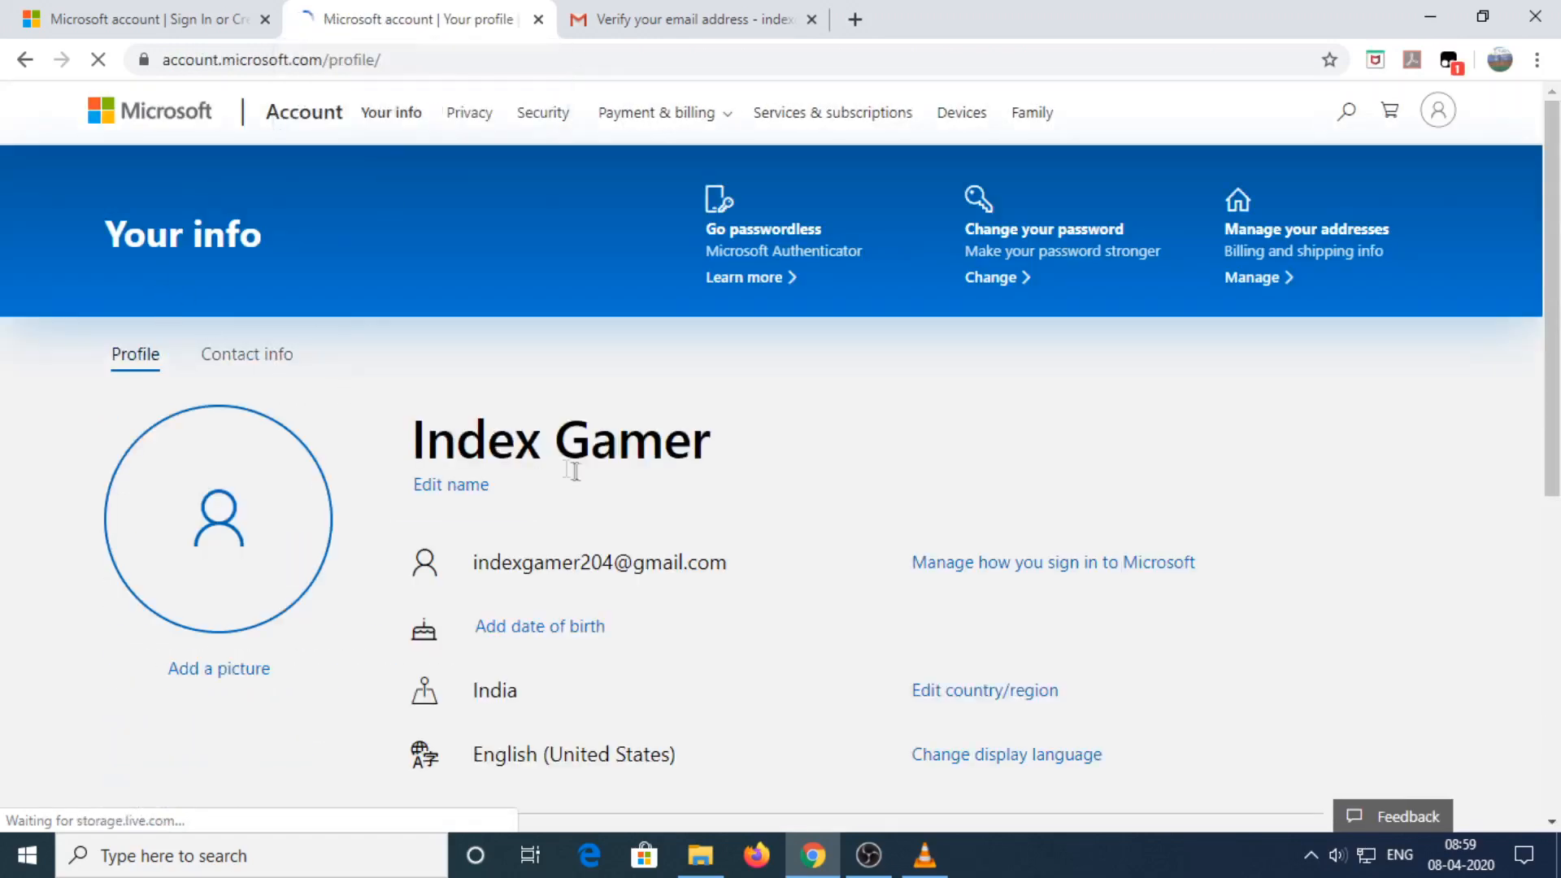
{"action": "scroll", "coordinate": [626, 492], "scroll_direction": "down", "scroll_amount": 1}
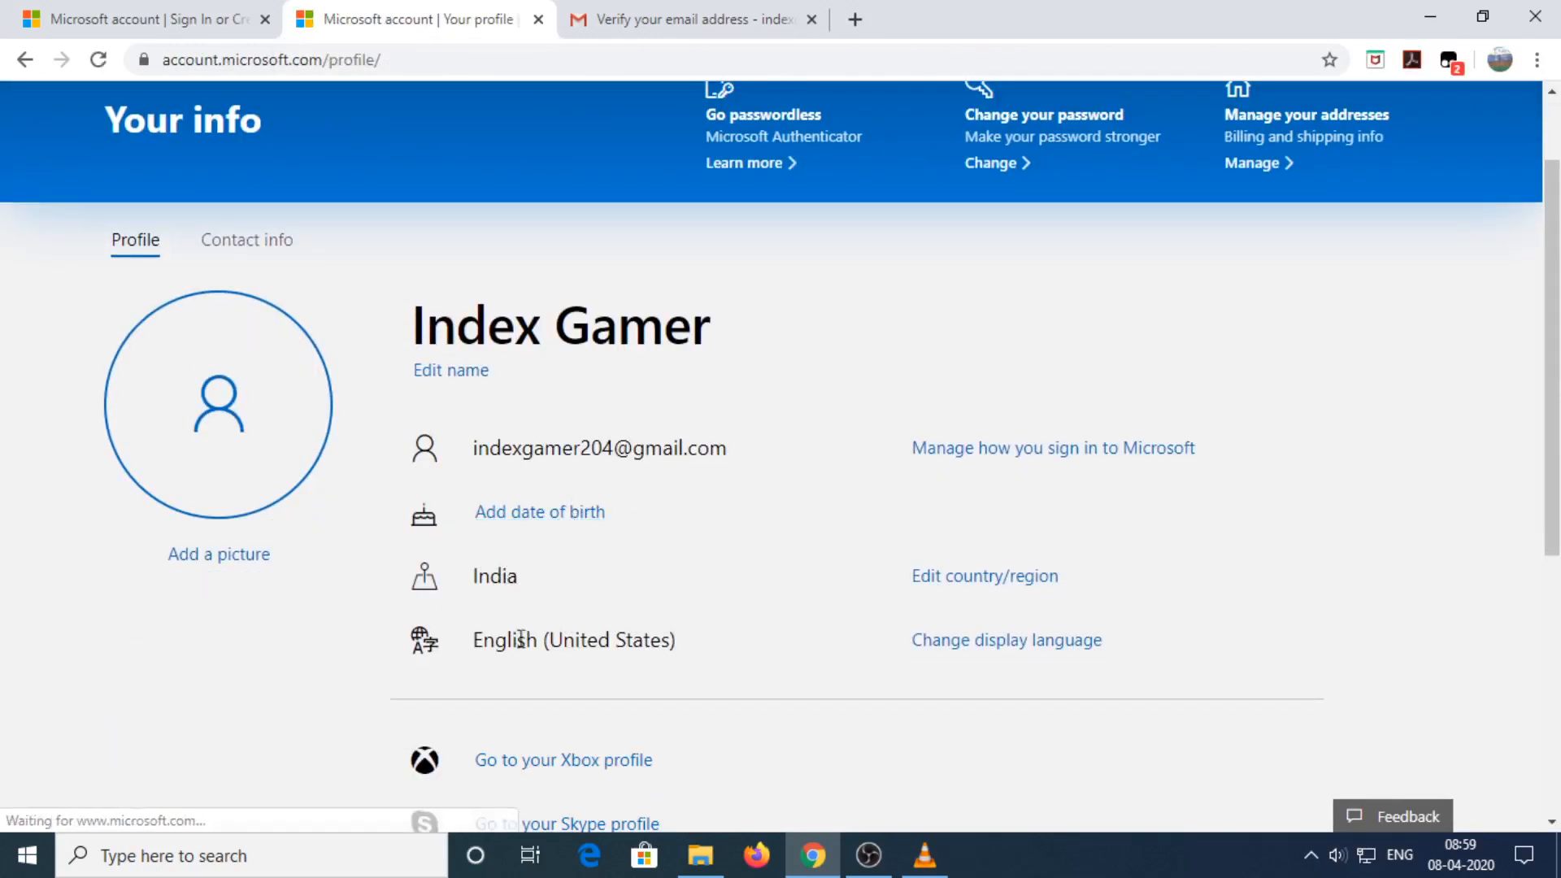
{"action": "scroll", "coordinate": [705, 671], "scroll_direction": "down", "scroll_amount": 2}
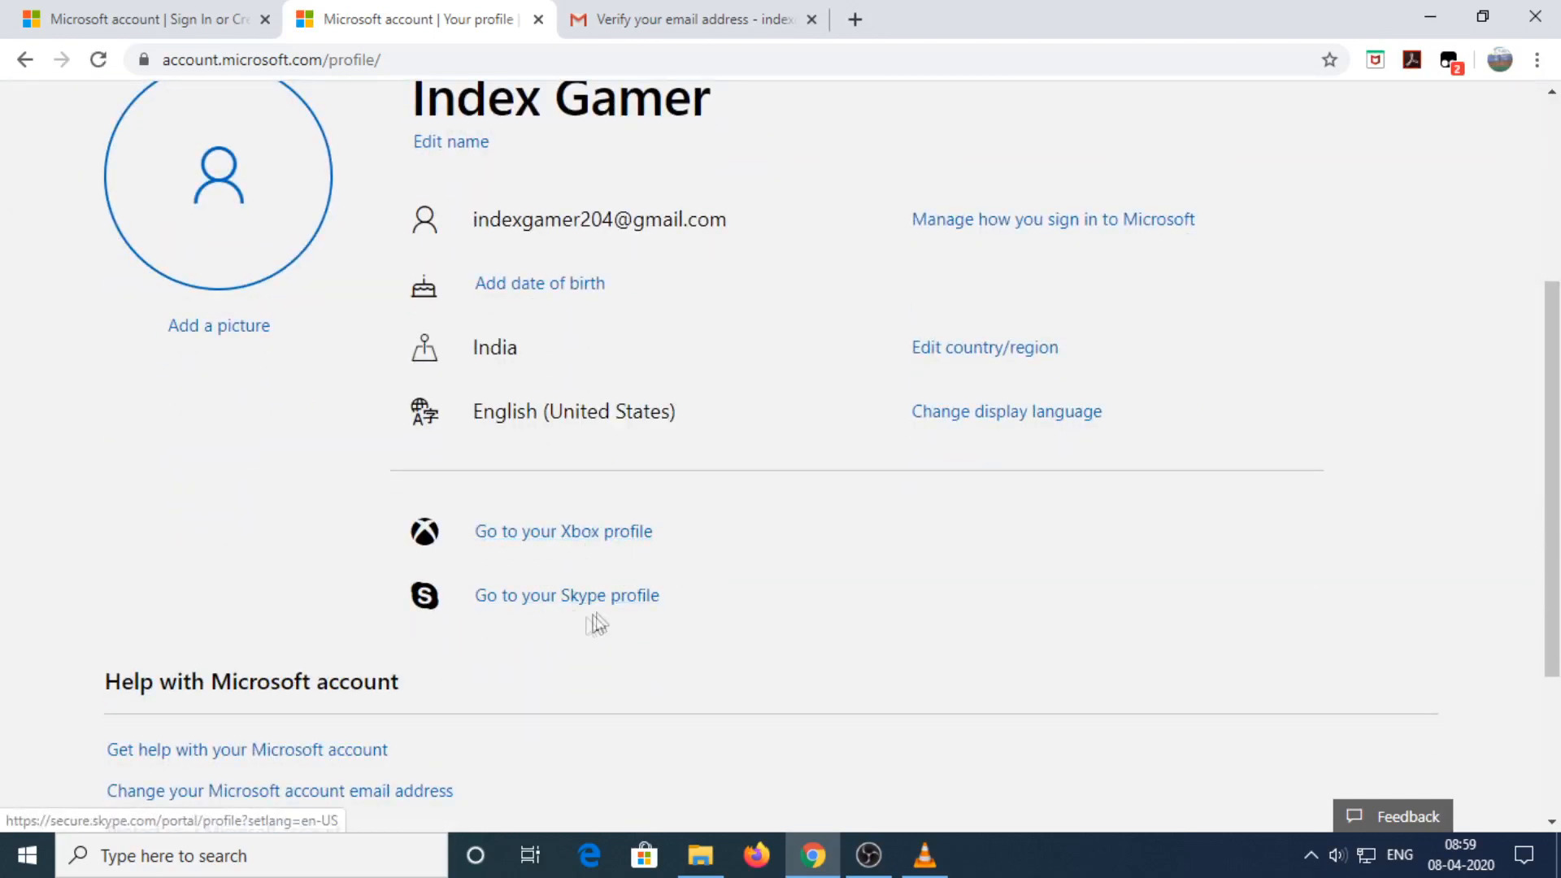
{"action": "scroll", "coordinate": [599, 632], "scroll_direction": "down", "scroll_amount": 2}
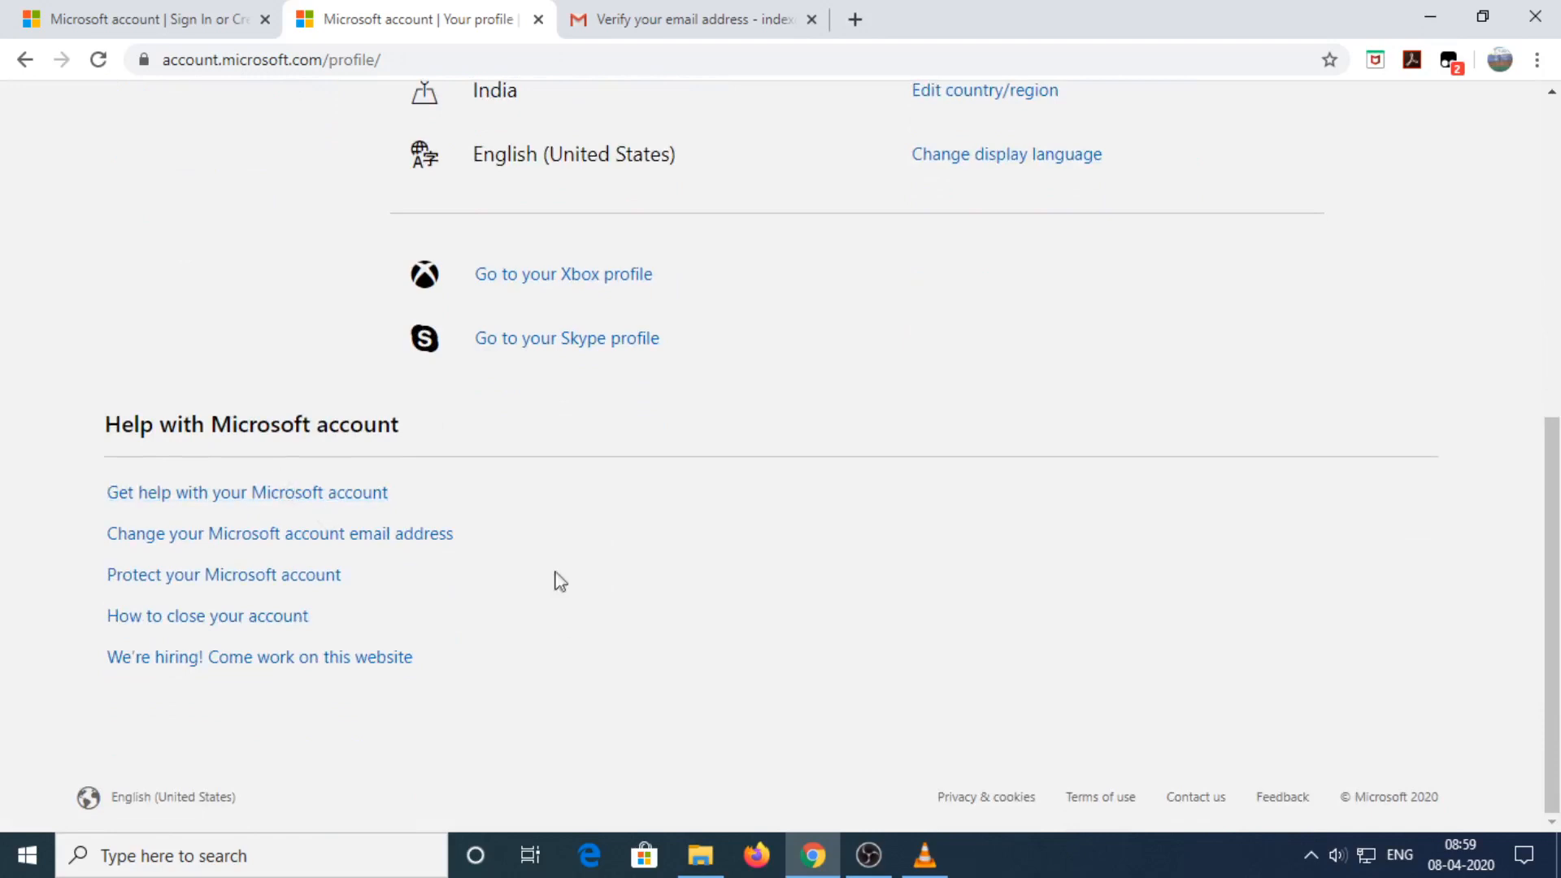
{"action": "scroll", "coordinate": [830, 548], "scroll_direction": "up", "scroll_amount": 7}
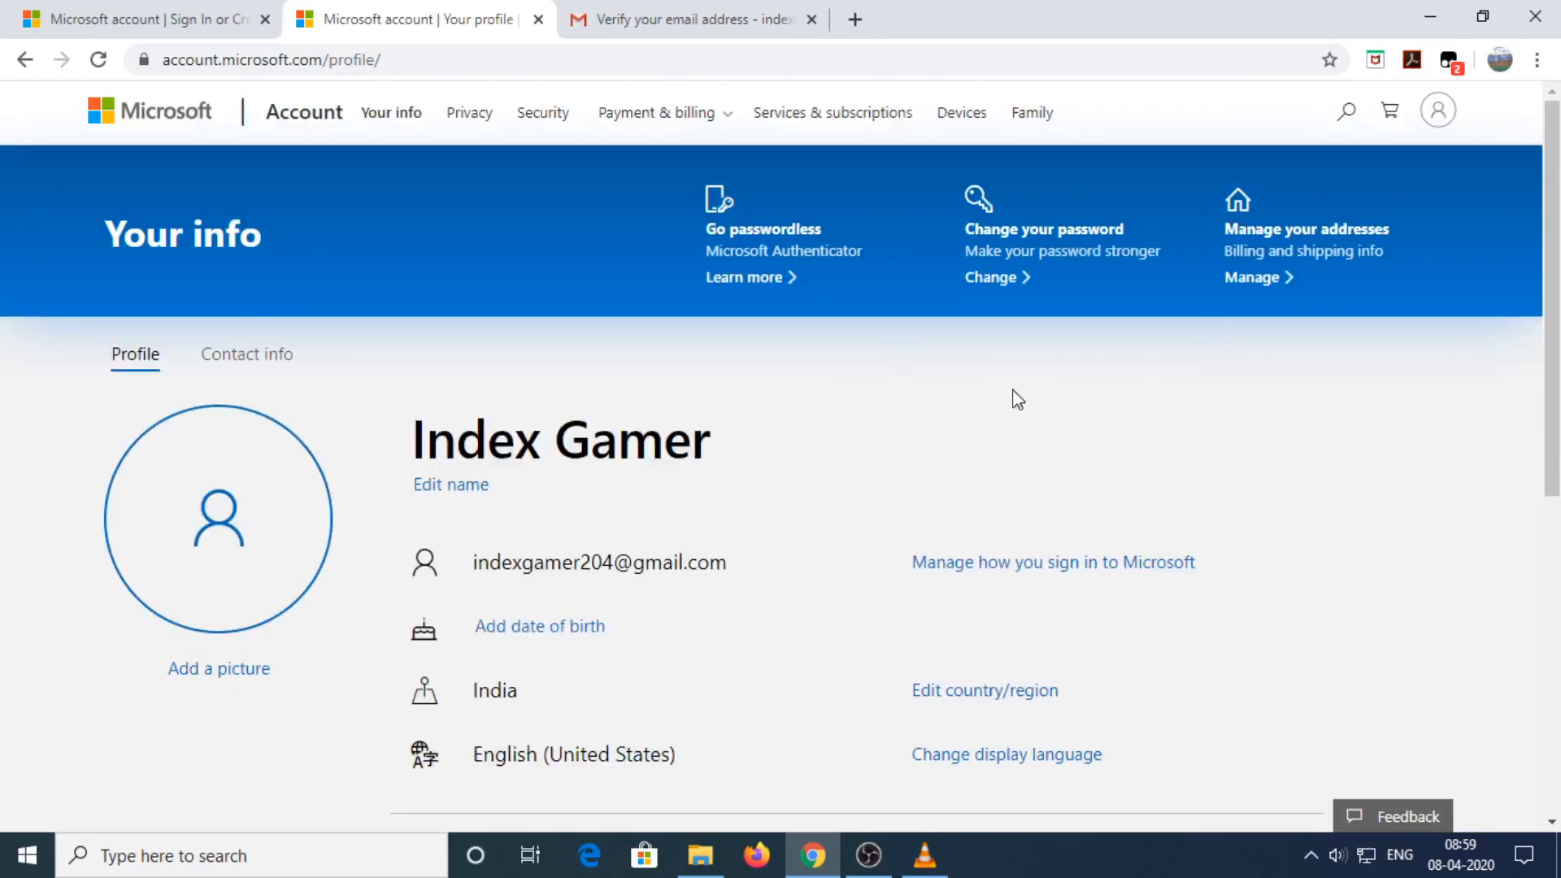